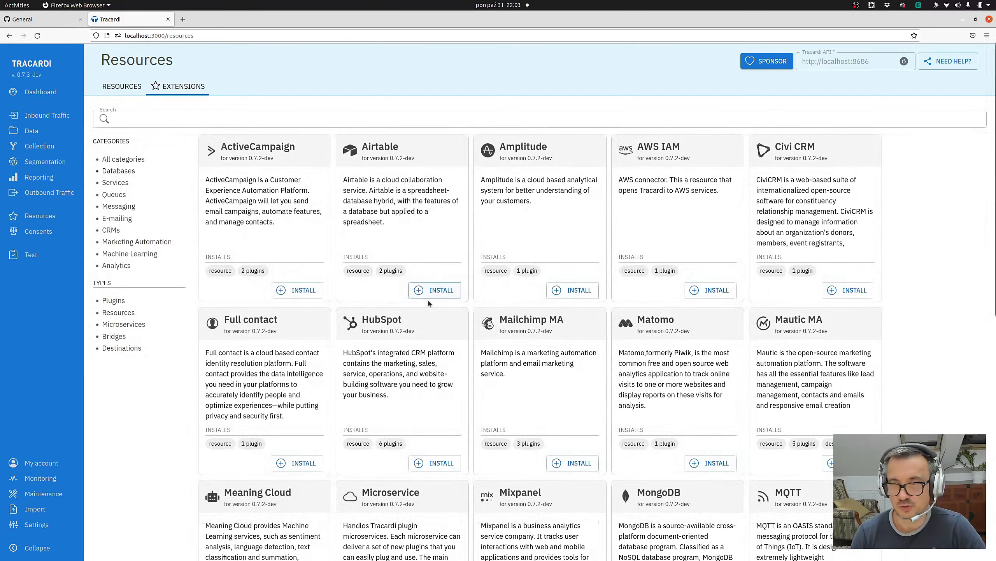
# Search the extensions for "sche" and start installing the Scheduler extension
pyautogui.scroll(-3, 428, 302)
pyautogui.scroll(3, 128, 186)
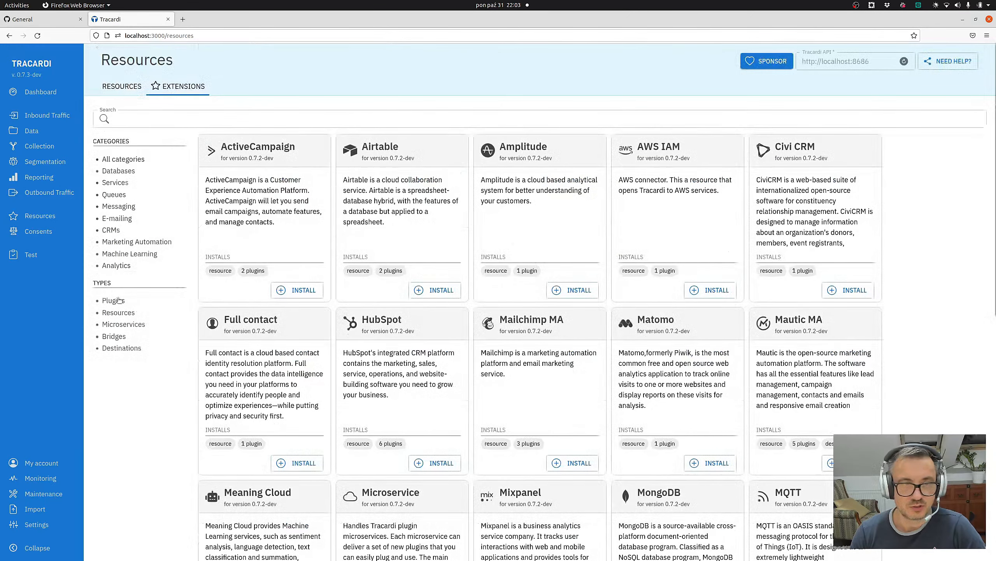
pyautogui.click(108, 122)
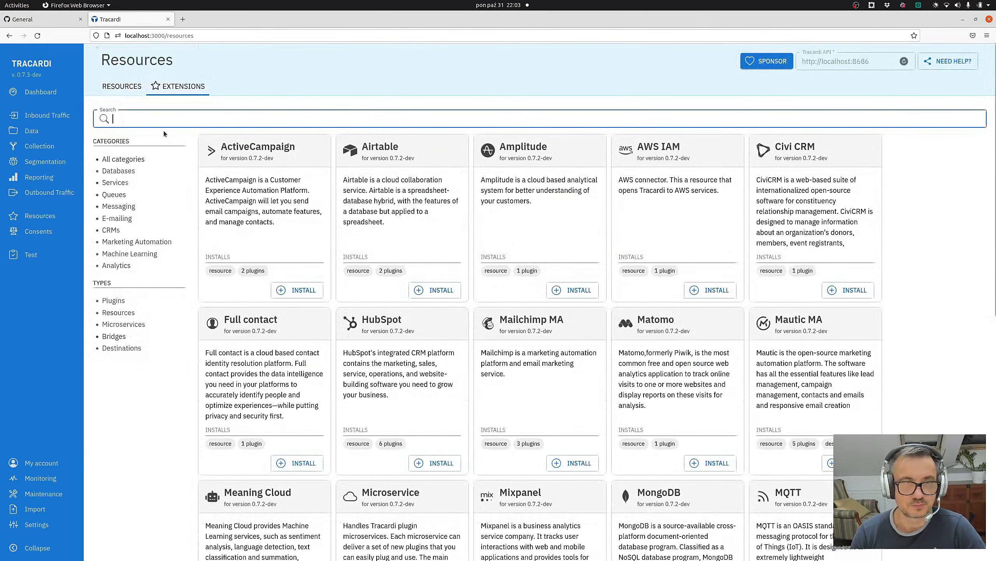
pyautogui.write('sche')
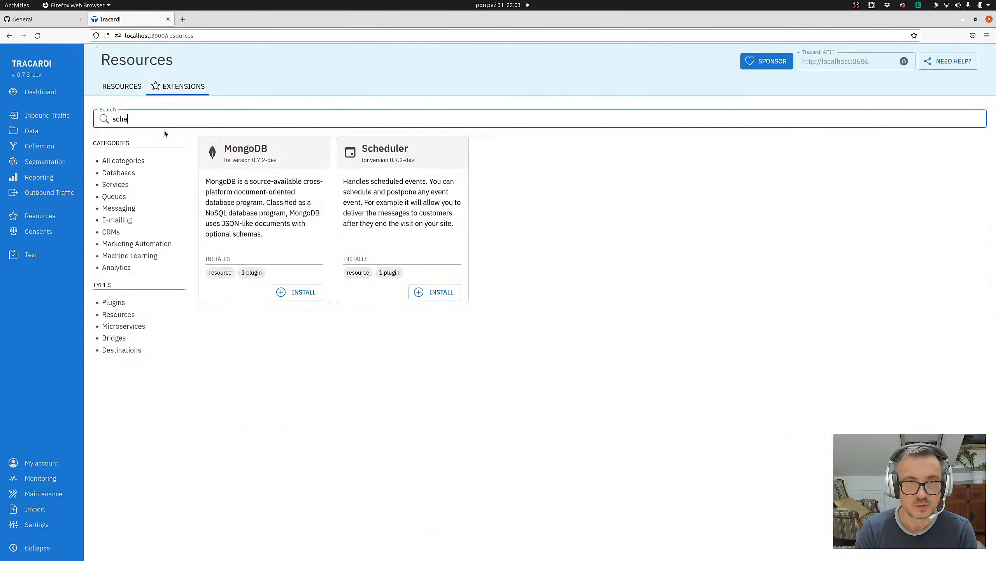
pyautogui.click(443, 298)
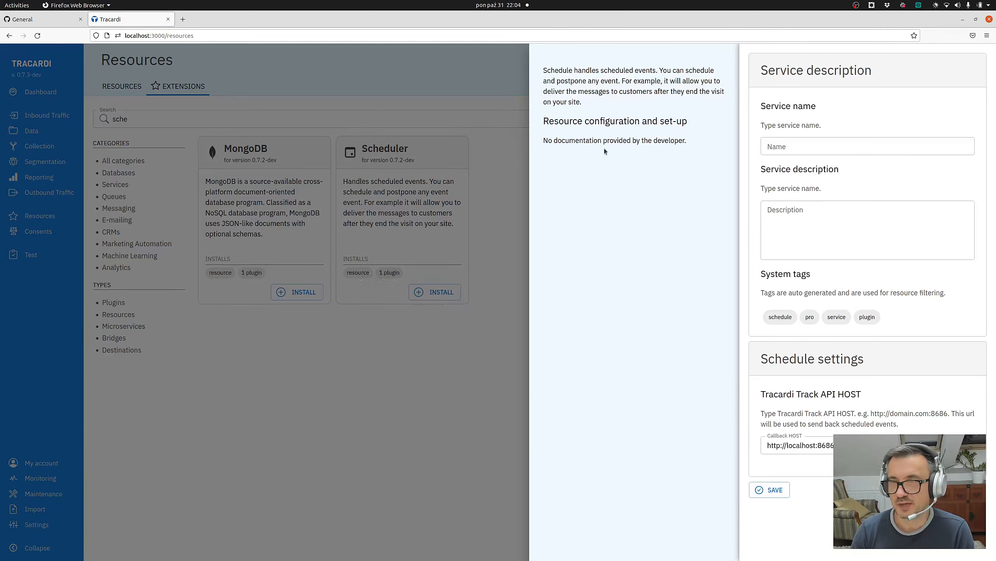
# Name the service Scheduler, describe it as "Remote scheduler", and save it with the default callback host
pyautogui.click(810, 147)
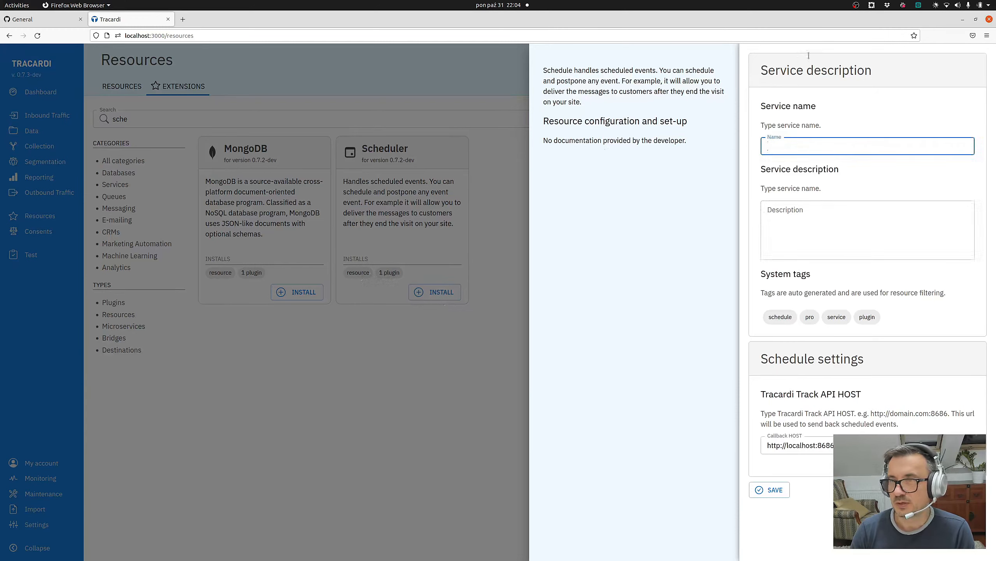
pyautogui.write('Sc')
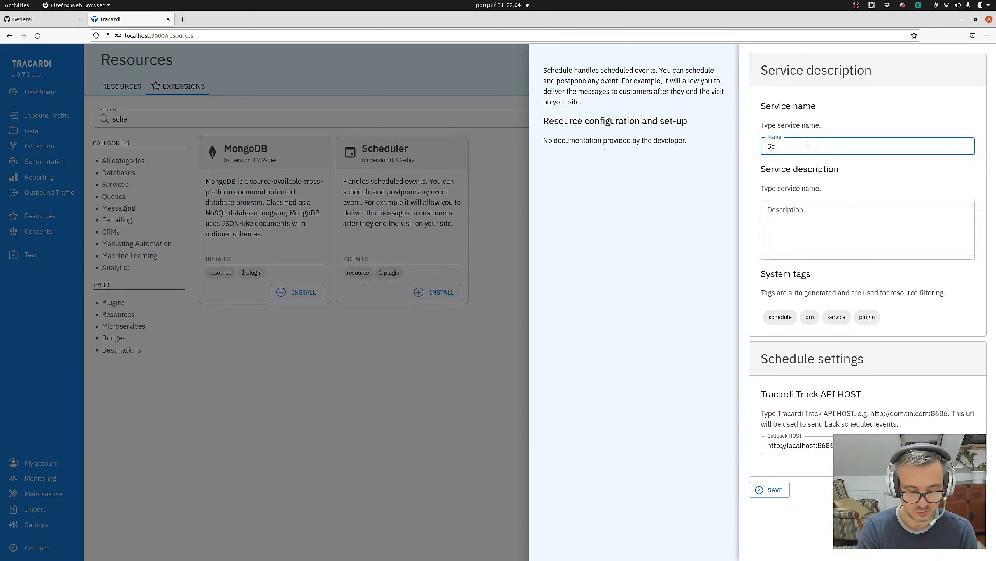
pyautogui.write('heduler')
pyautogui.click(813, 240)
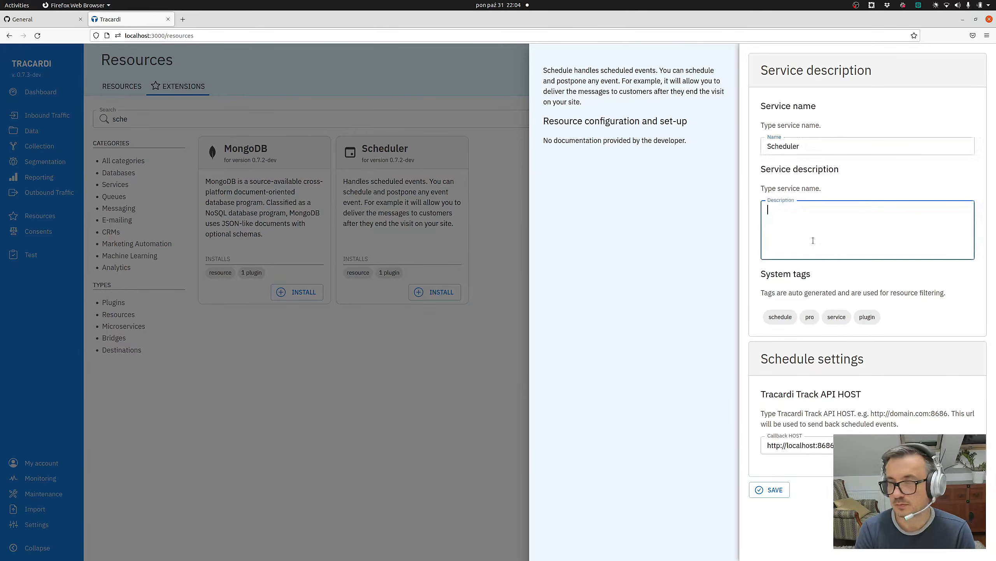
pyautogui.write('Remote scheduler')
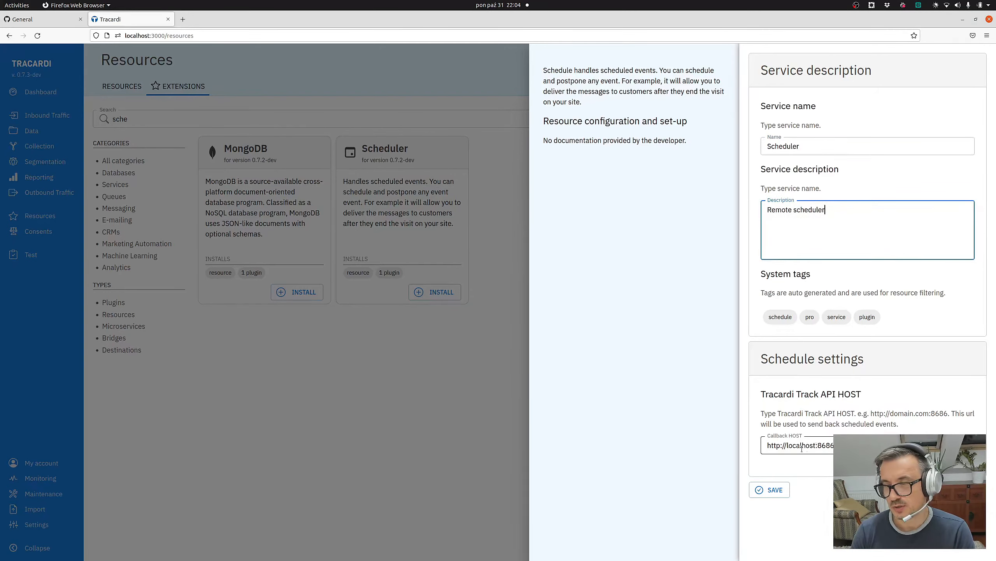
pyautogui.click(783, 492)
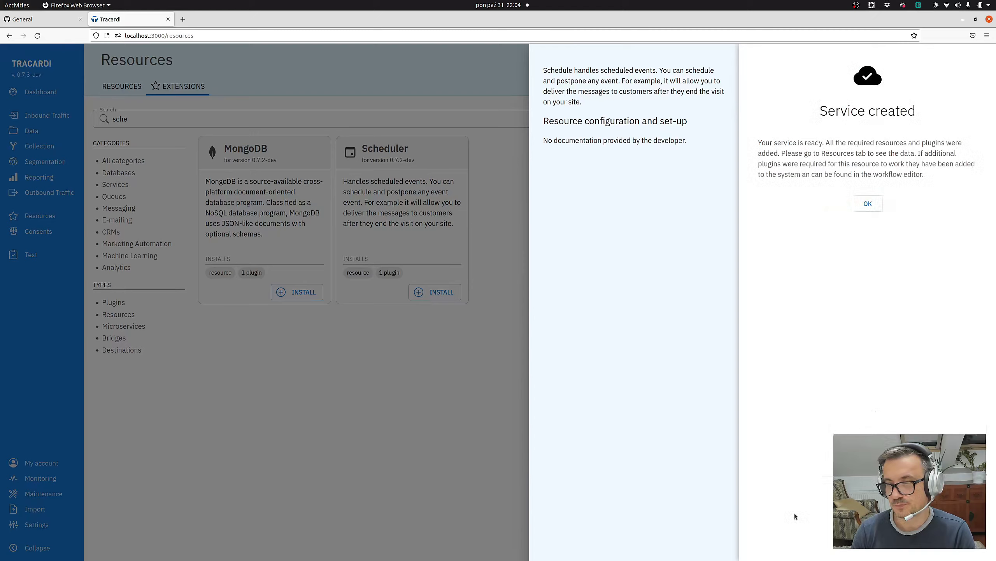
pyautogui.click(868, 203)
# Check the Scheduler entry in the list of installed resources
pyautogui.click(121, 86)
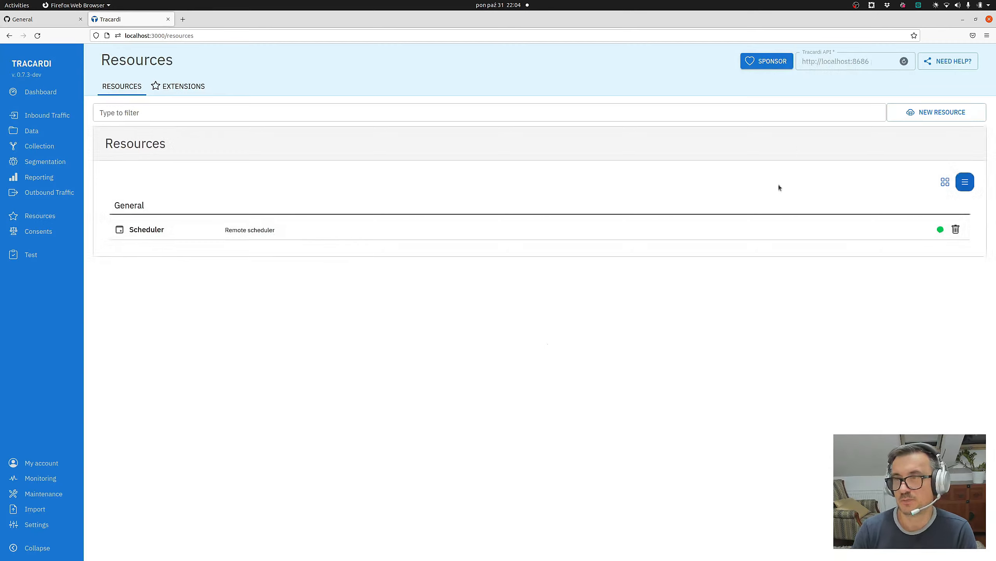
pyautogui.click(726, 230)
pyautogui.click(489, 416)
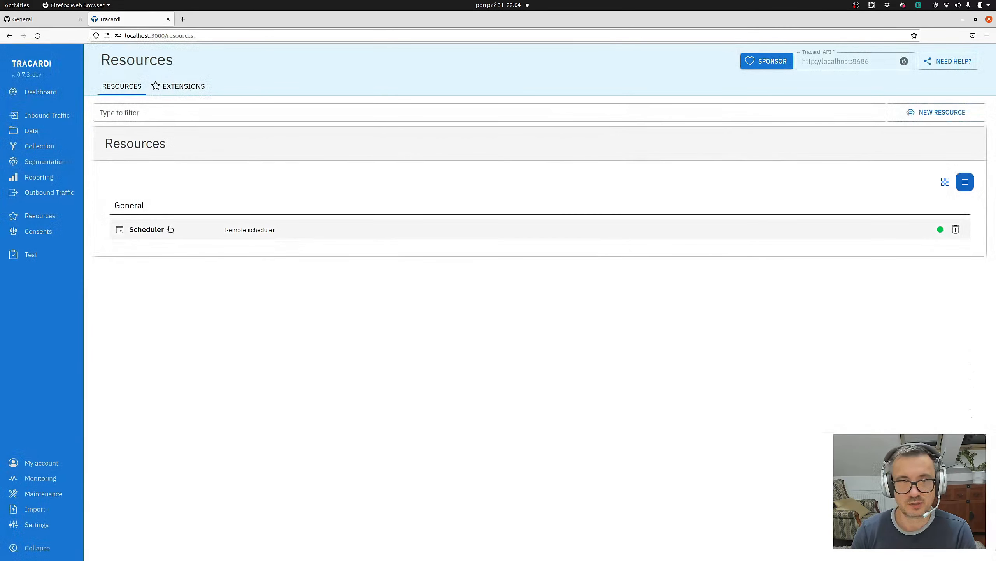
# Create a new collection workflow named "Scheduler workflow"
pyautogui.click(35, 149)
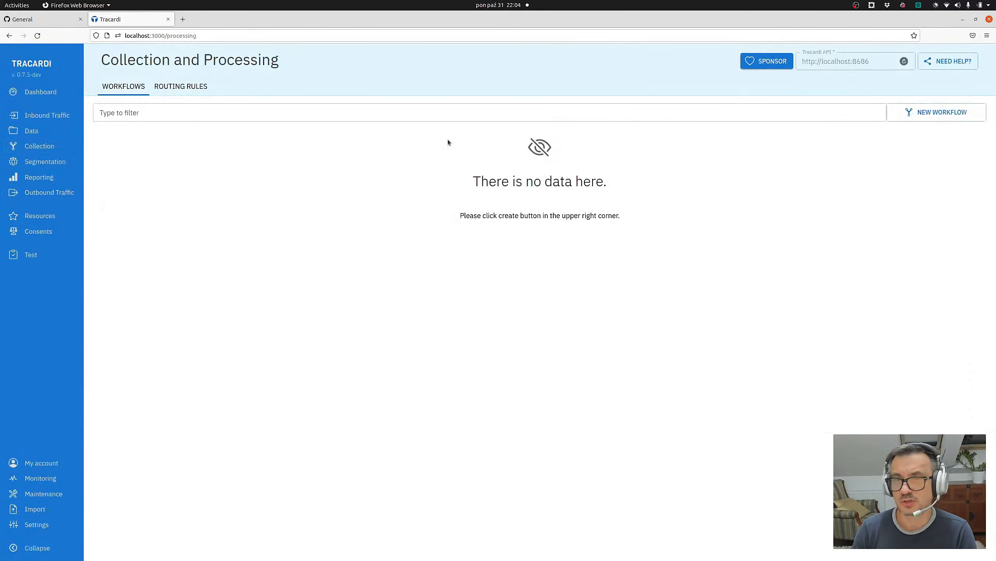
pyautogui.click(937, 111)
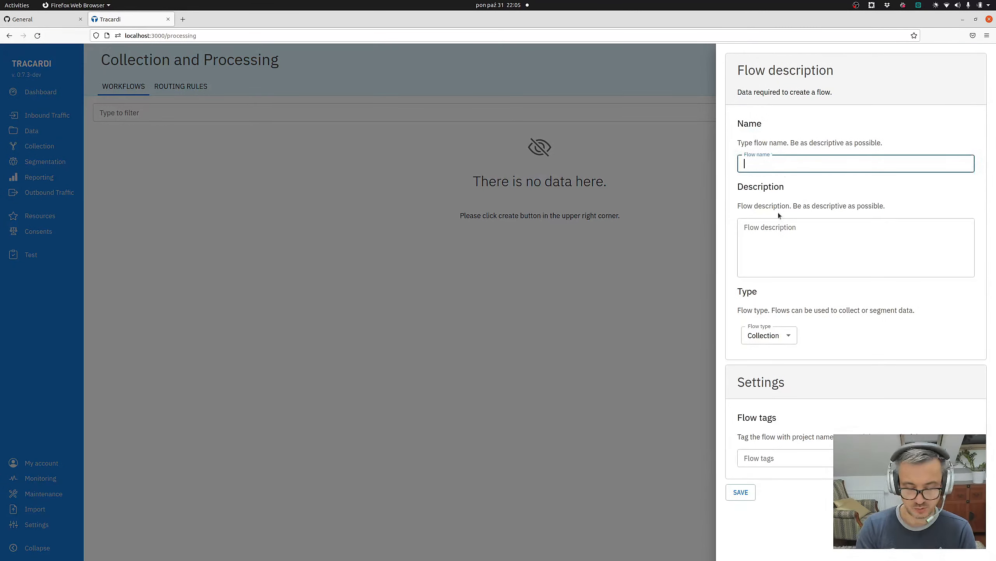
pyautogui.write('Sched')
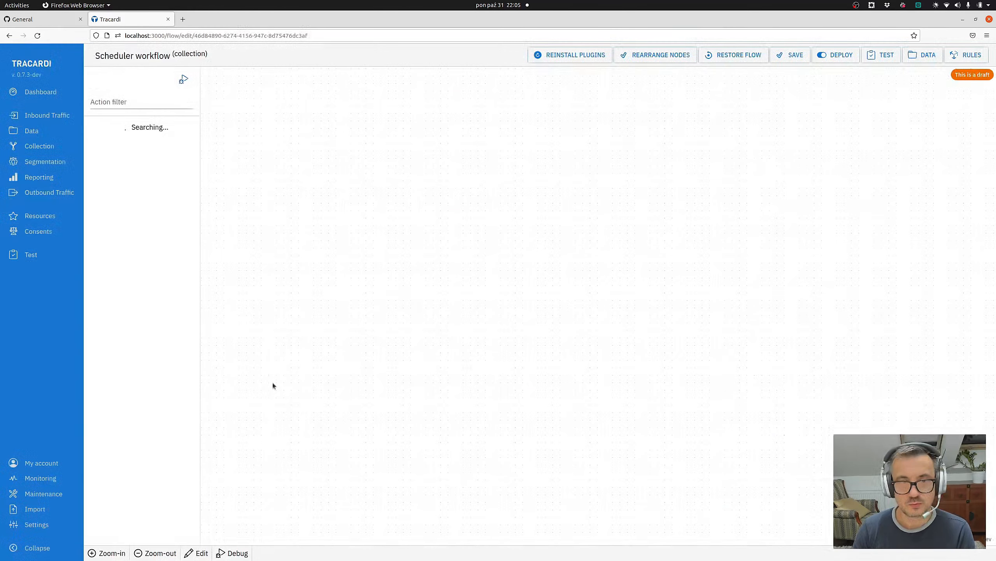
# Filter the workflow actions by "sche" and place a Schedule event node on the canvas
pyautogui.click(115, 105)
pyautogui.write('sche')
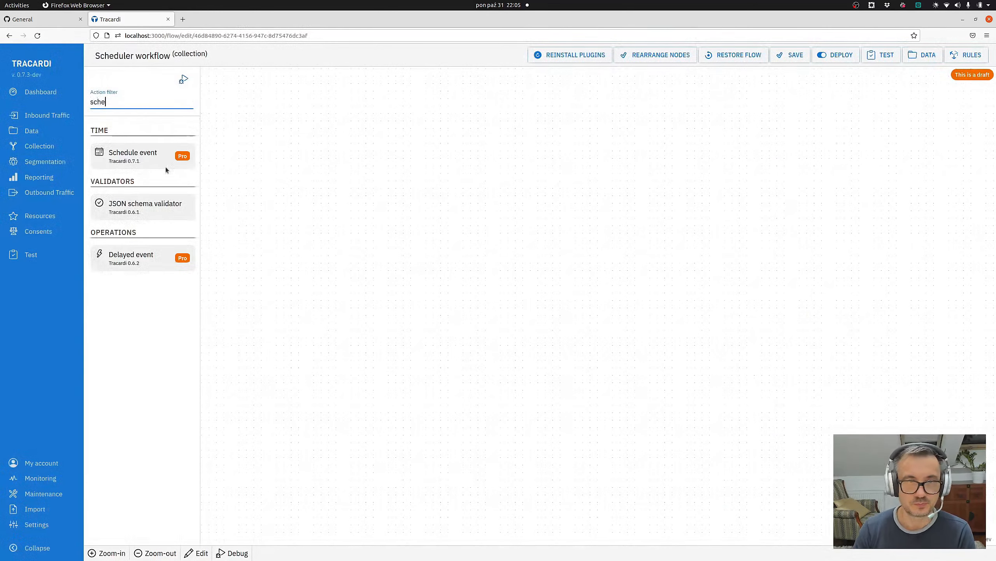
pyautogui.moveTo(151, 149); pyautogui.dragTo(490, 220)
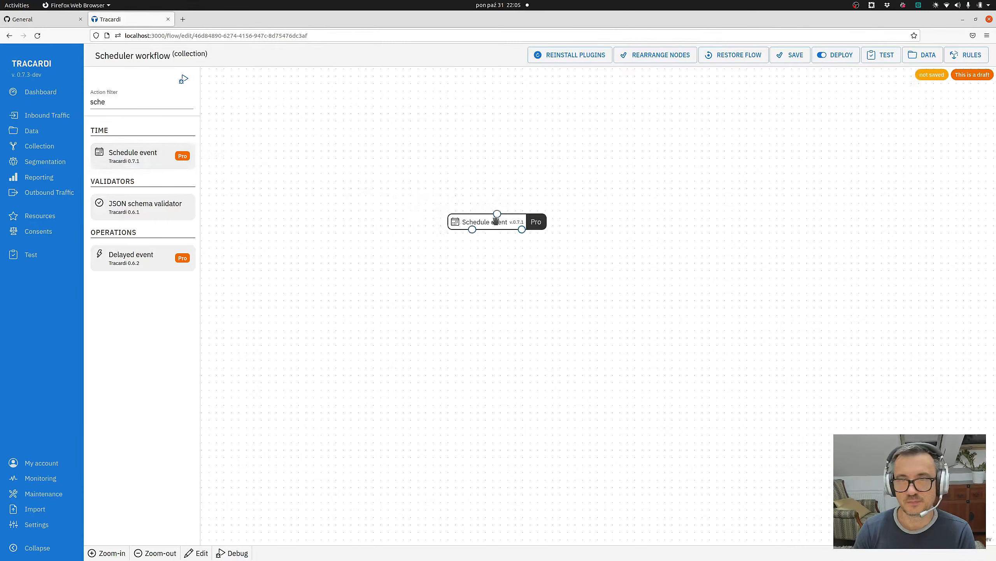
# Add a Start node above the Schedule event node and connect the two
pyautogui.doubleClick(126, 101)
pyautogui.write('start')
pyautogui.moveTo(142, 157); pyautogui.dragTo(442, 261)
pyautogui.moveTo(454, 269); pyautogui.dragTo(469, 271)
pyautogui.moveTo(450, 197); pyautogui.dragTo(443, 198)
pyautogui.moveTo(457, 265); pyautogui.dragTo(452, 258)
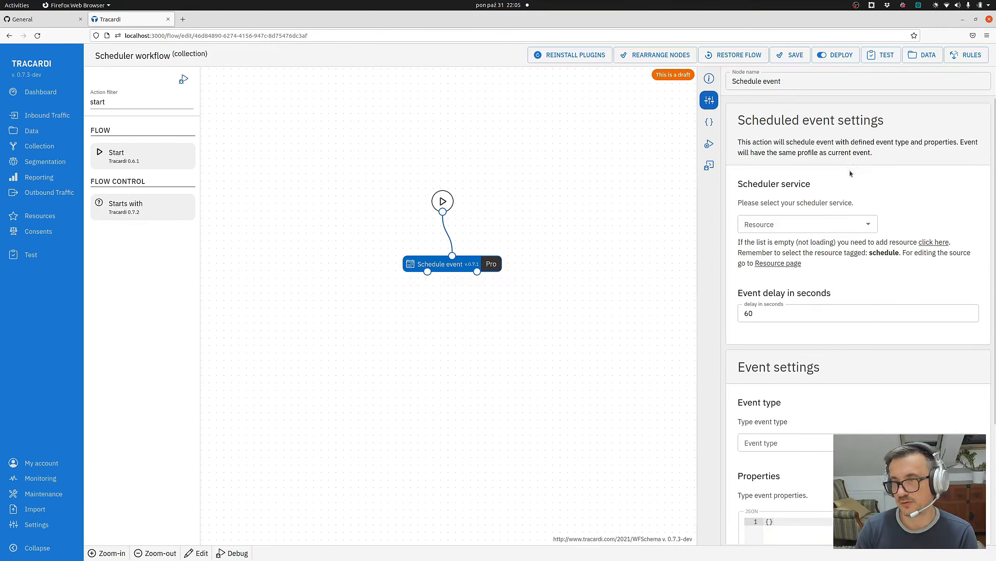
# Configure the Schedule event node to use the Scheduler resource and the event type test-scheduler
pyautogui.click(798, 218)
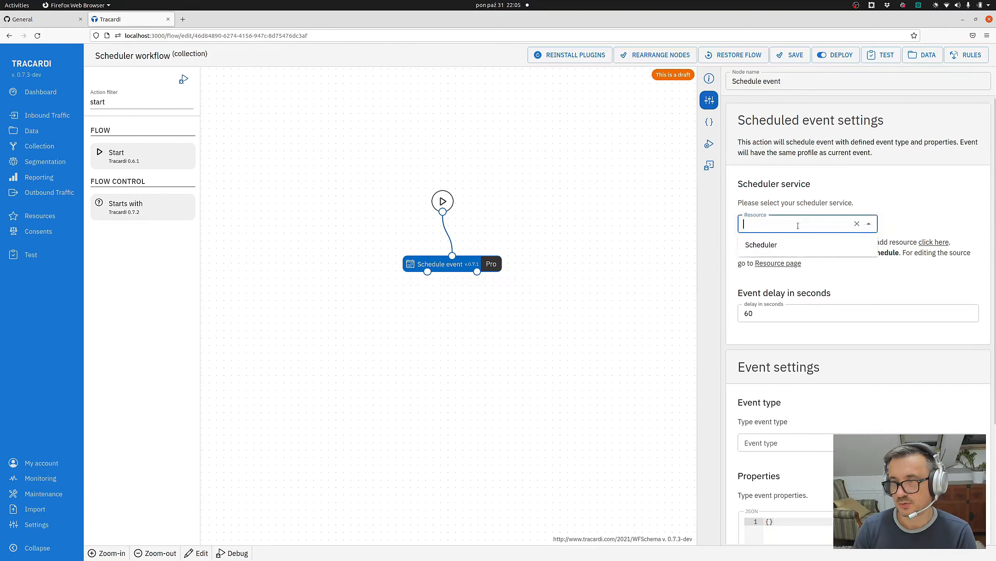
pyautogui.click(771, 242)
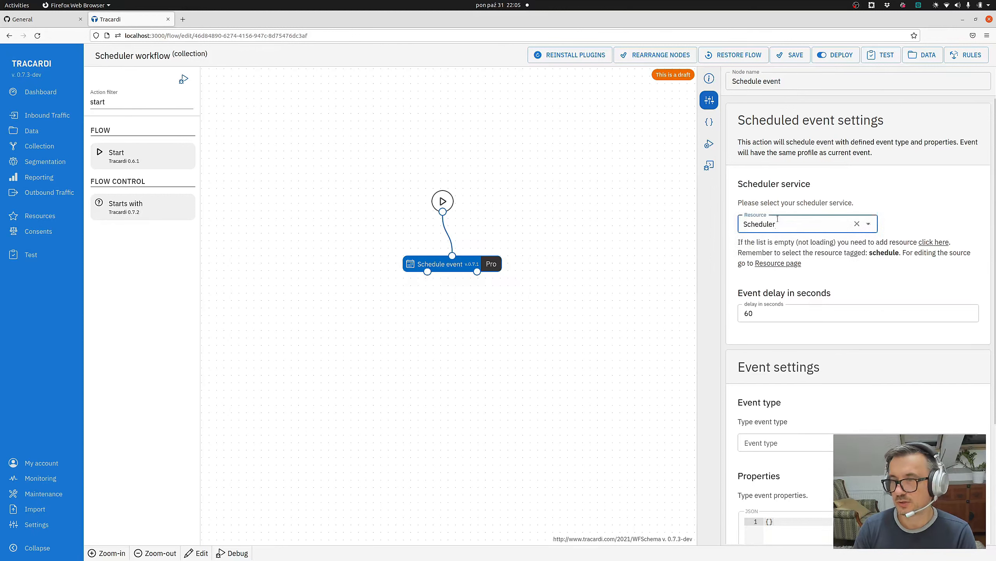
pyautogui.scroll(-3, 858, 281)
pyautogui.scroll(2, 862, 252)
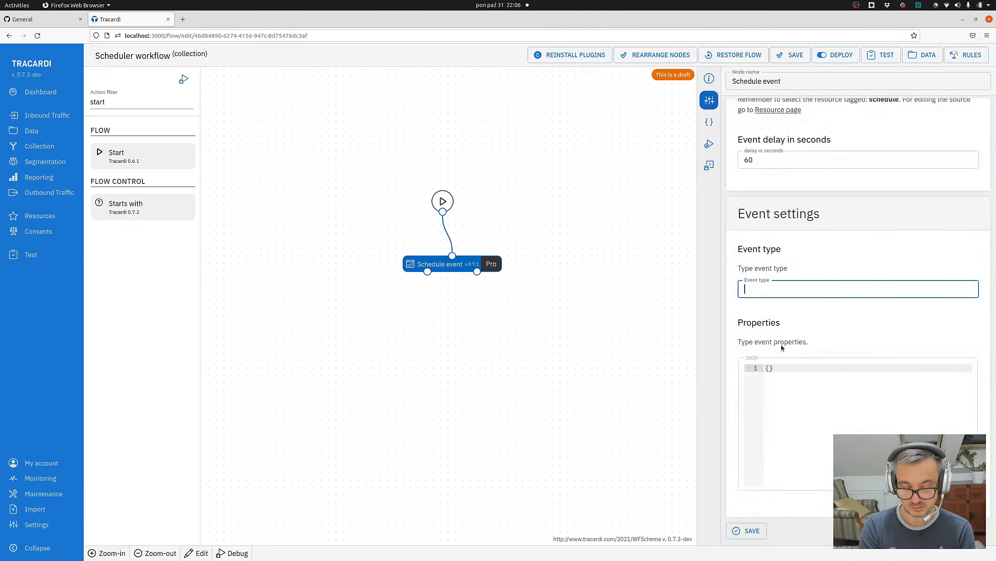
pyautogui.write('test')
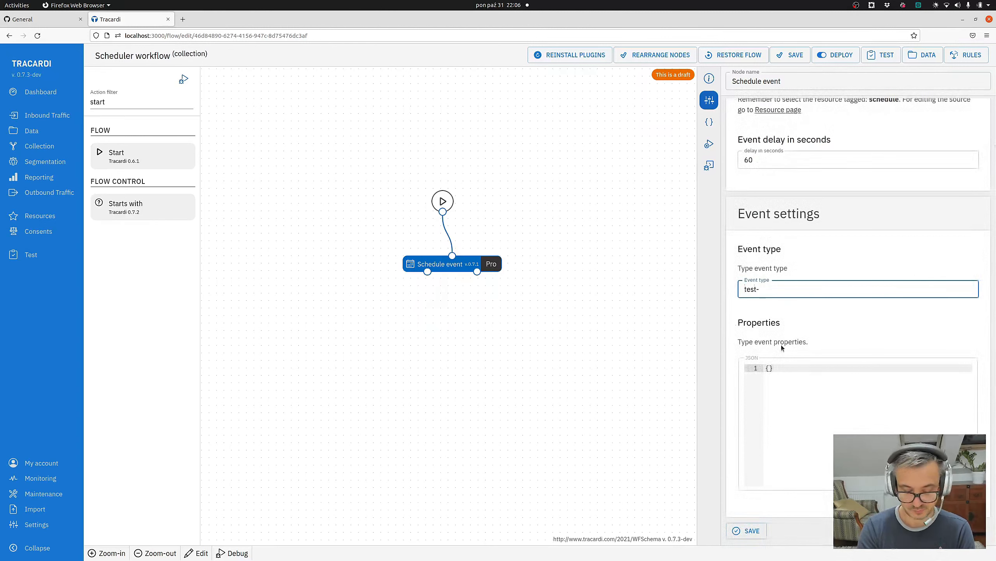
pyautogui.write('-scheduler')
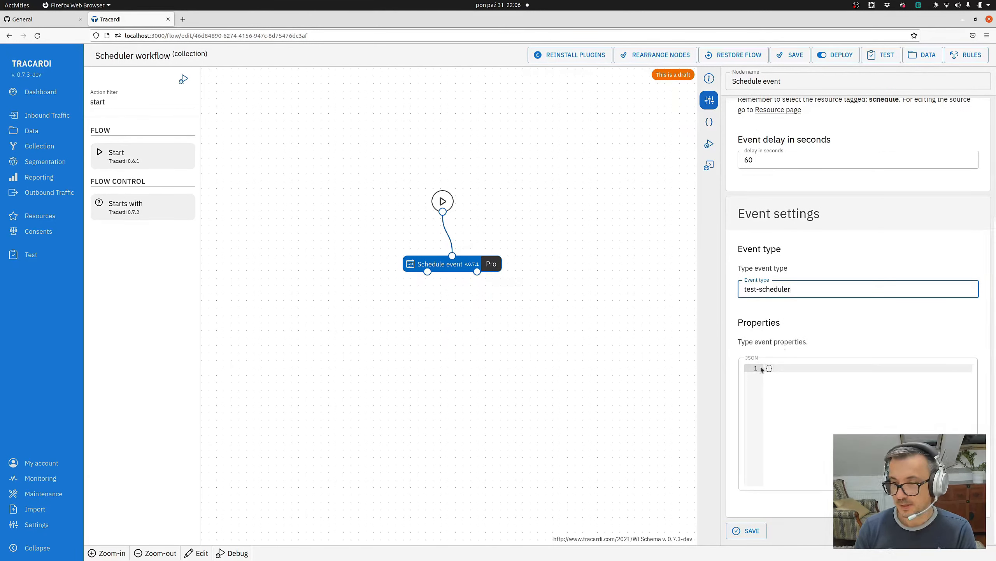
# Add a "test" property with the value "profile@id" to the event's JSON properties and save the node settings
pyautogui.click(769, 369)
pyautogui.press('Return')
pyautogui.write('"test')
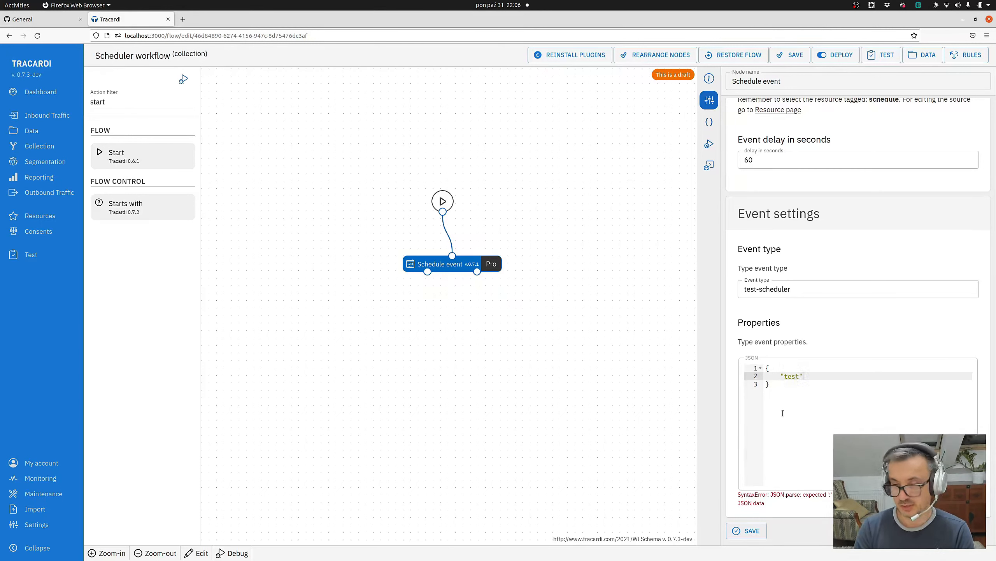
pyautogui.write(':')
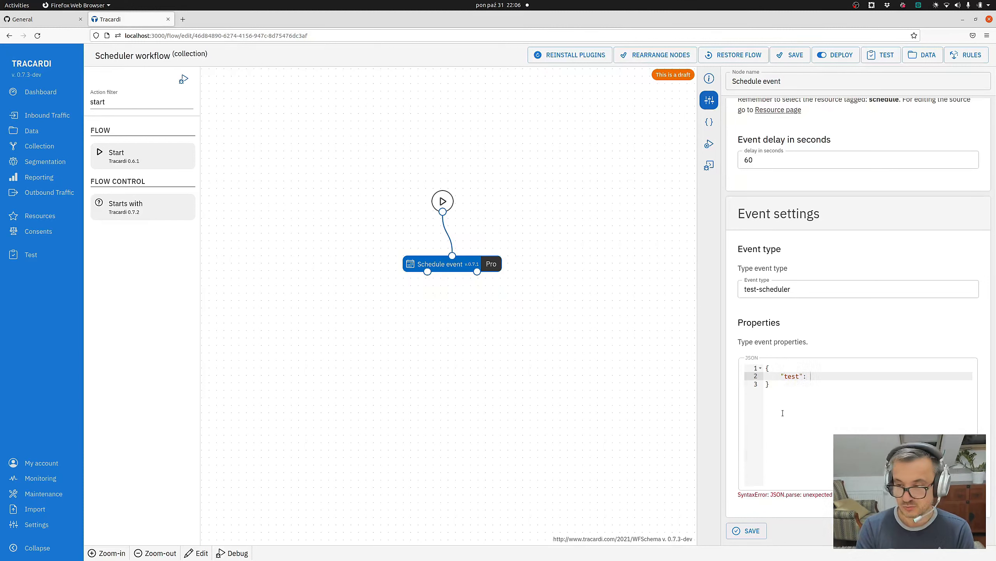
pyautogui.write(' "')
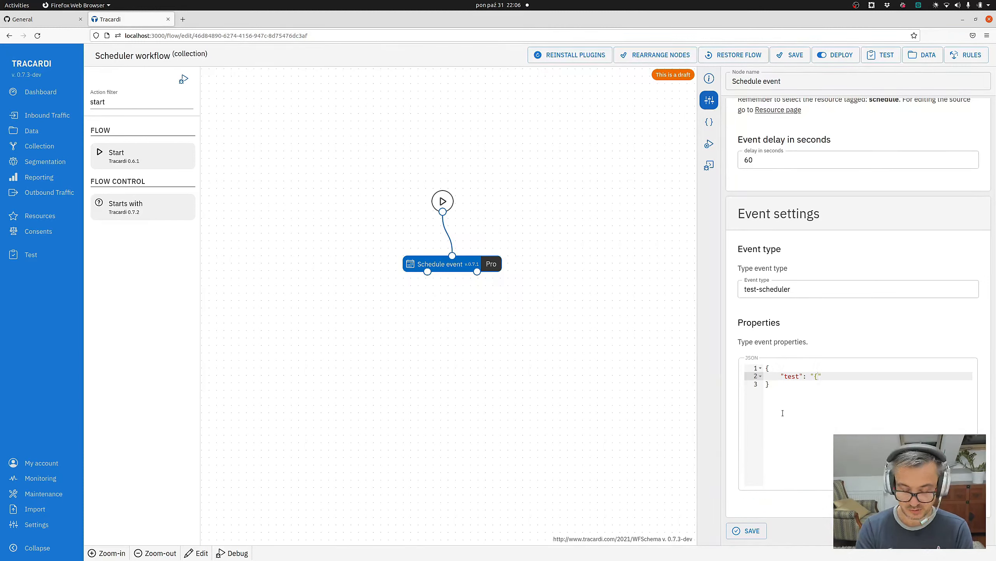
pyautogui.write('profile@')
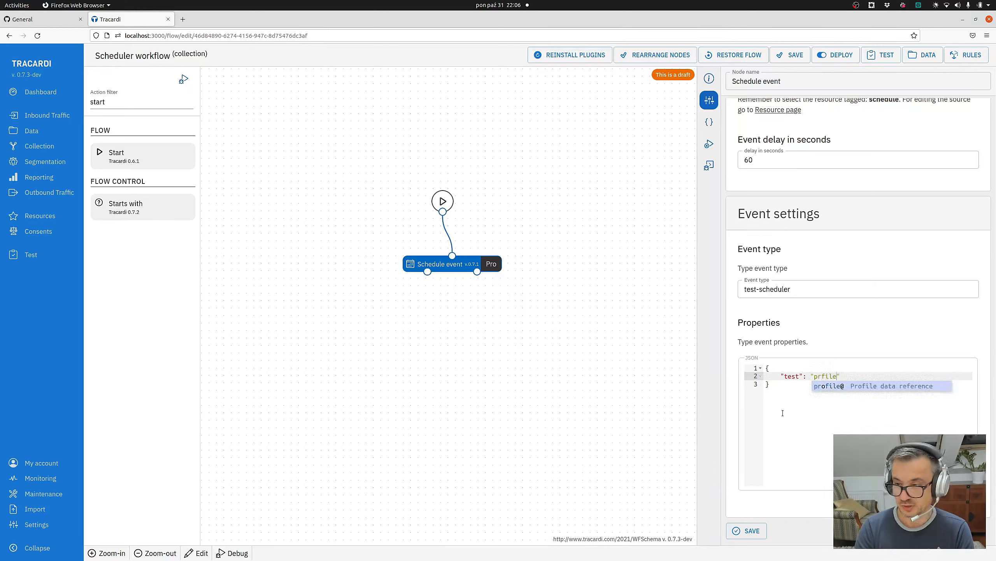
pyautogui.write('id')
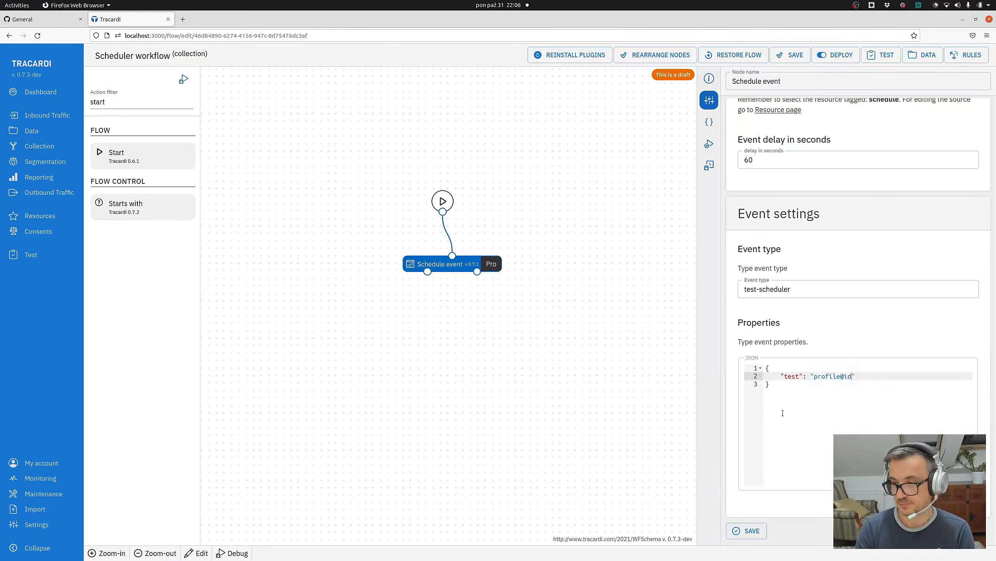
pyautogui.click(782, 387)
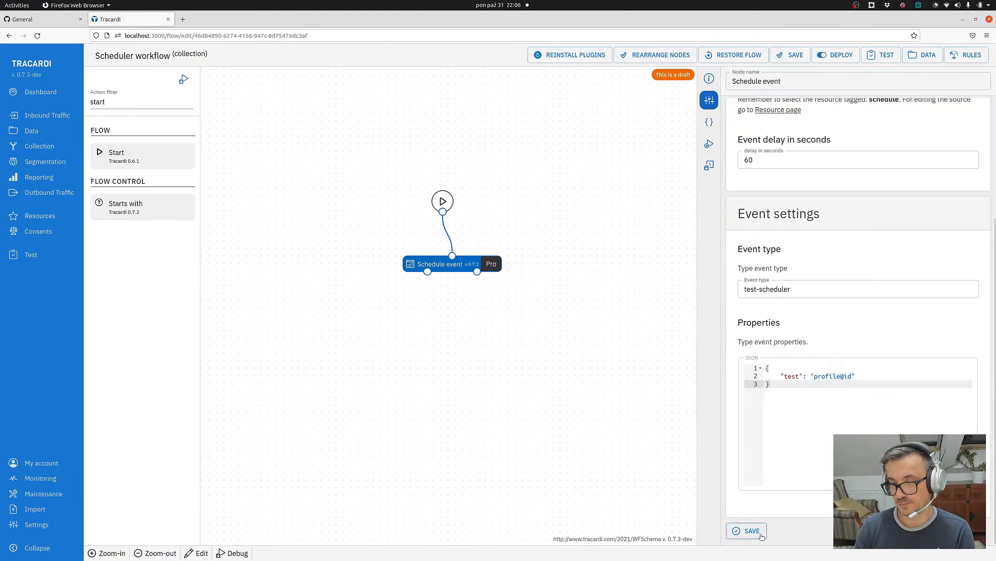
pyautogui.click(747, 530)
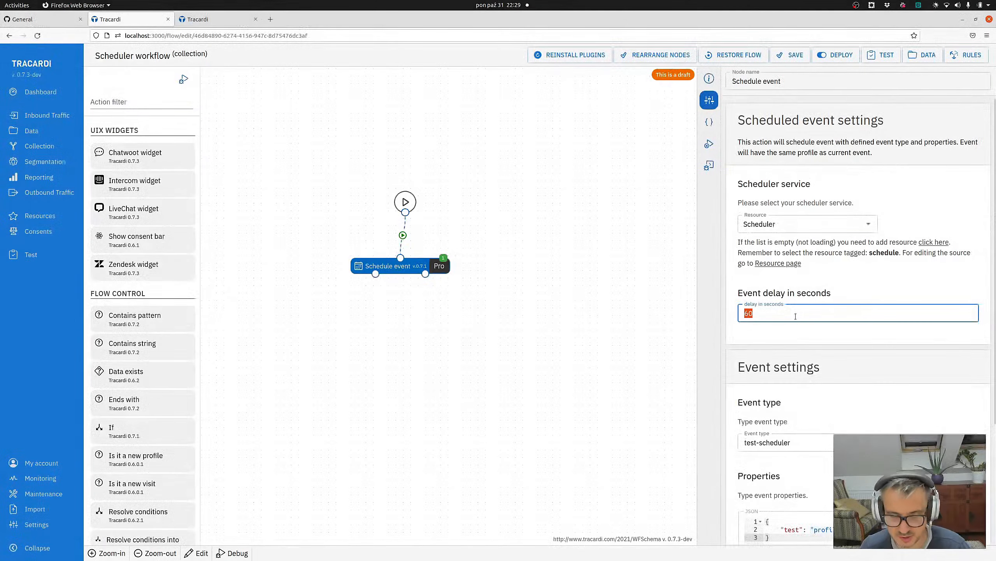
# Set the Schedule event node's delay to 5 seconds
pyautogui.write('5')
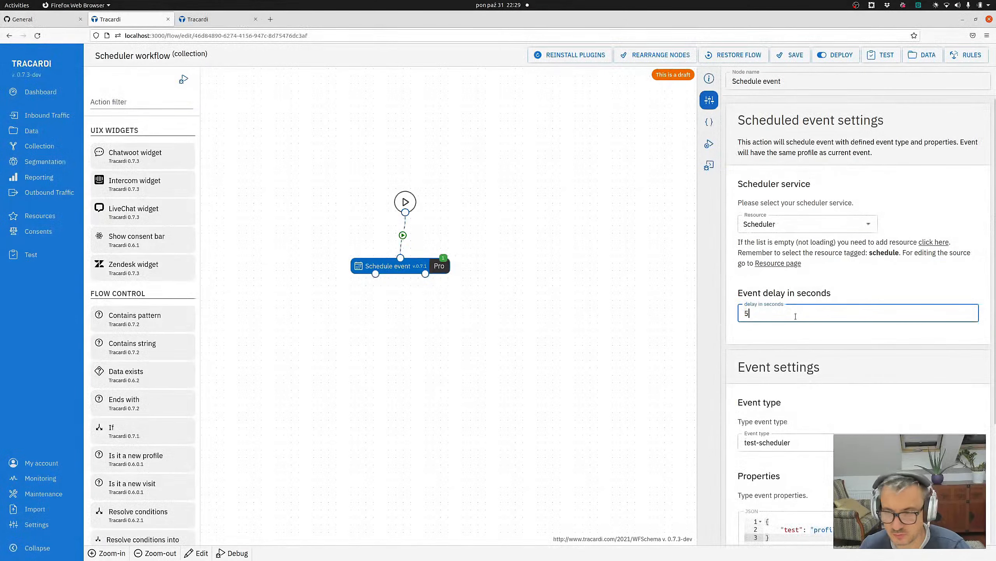
pyautogui.click(778, 329)
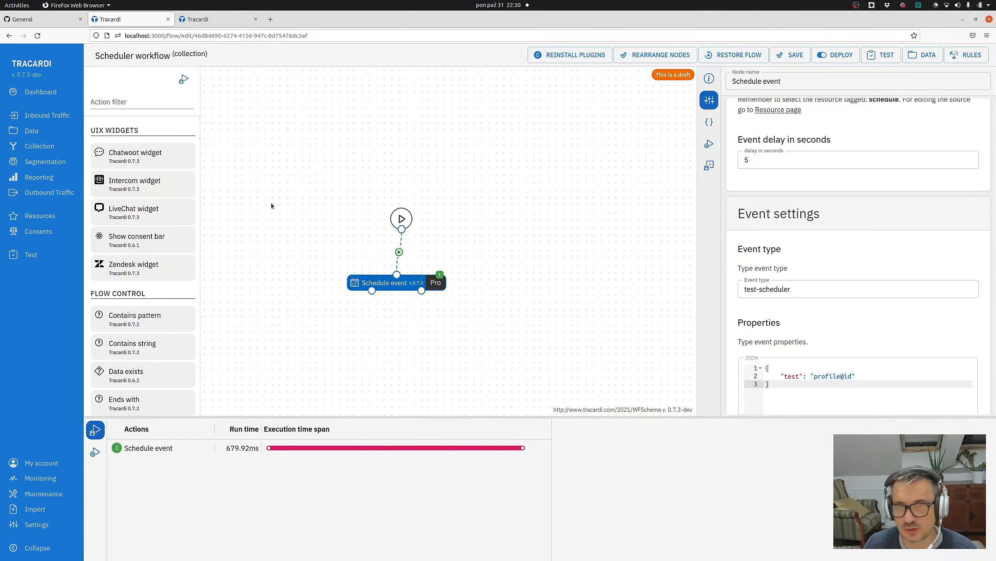
# View the event sources, and examine the test property in the test-scheduler event's details on the Tracardi instance at 192.168.1.190
pyautogui.click(50, 124)
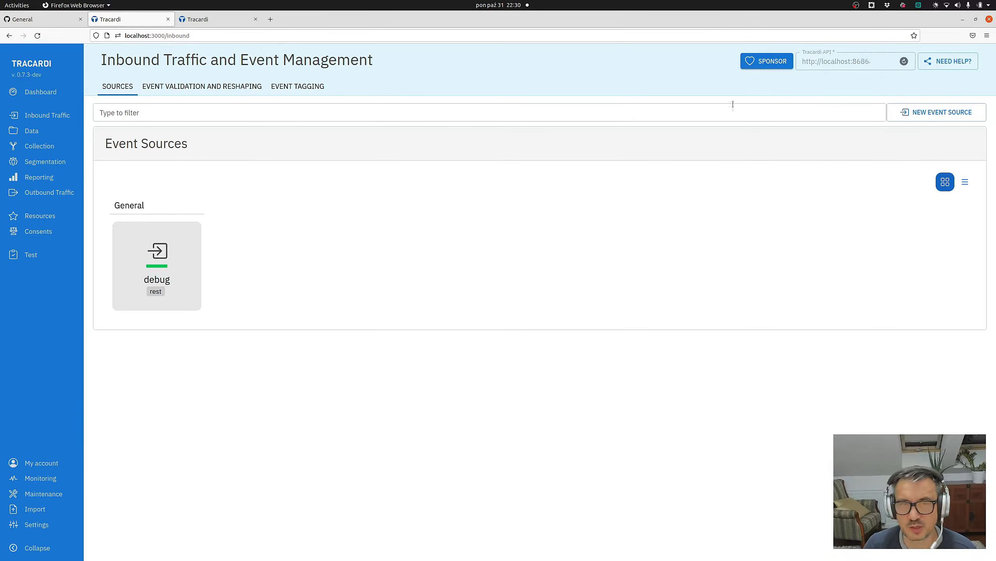
pyautogui.click(213, 19)
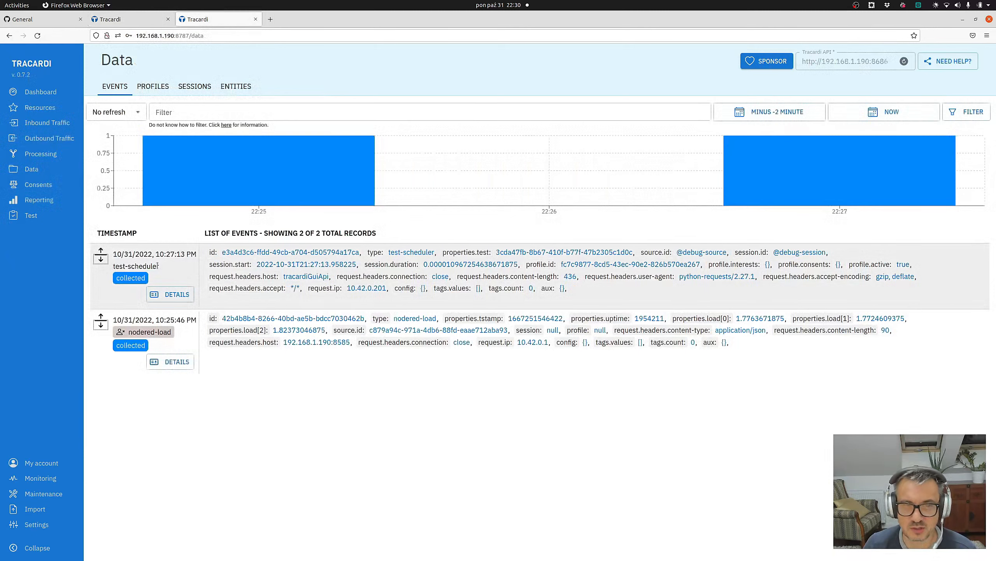
pyautogui.click(174, 300)
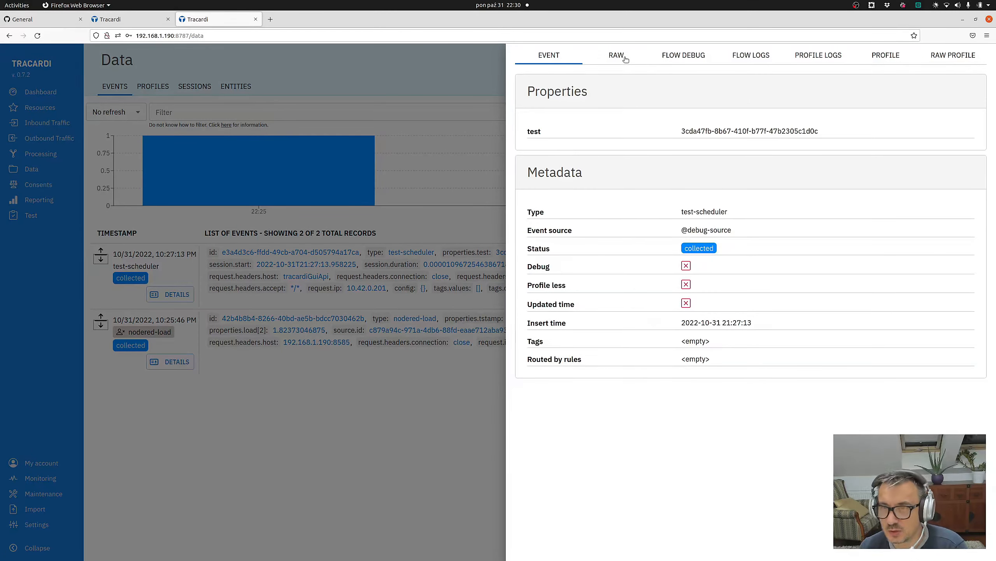
pyautogui.doubleClick(532, 131)
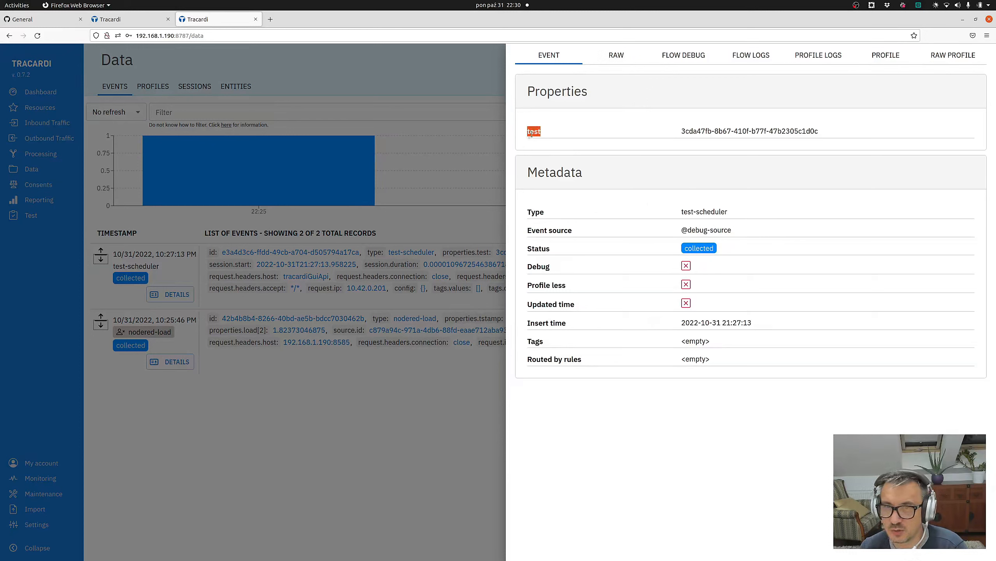
# Examine the test property's value in the test-scheduler event's details and close the details
pyautogui.click(673, 133)
pyautogui.moveTo(681, 132); pyautogui.dragTo(847, 132)
pyautogui.click(858, 132)
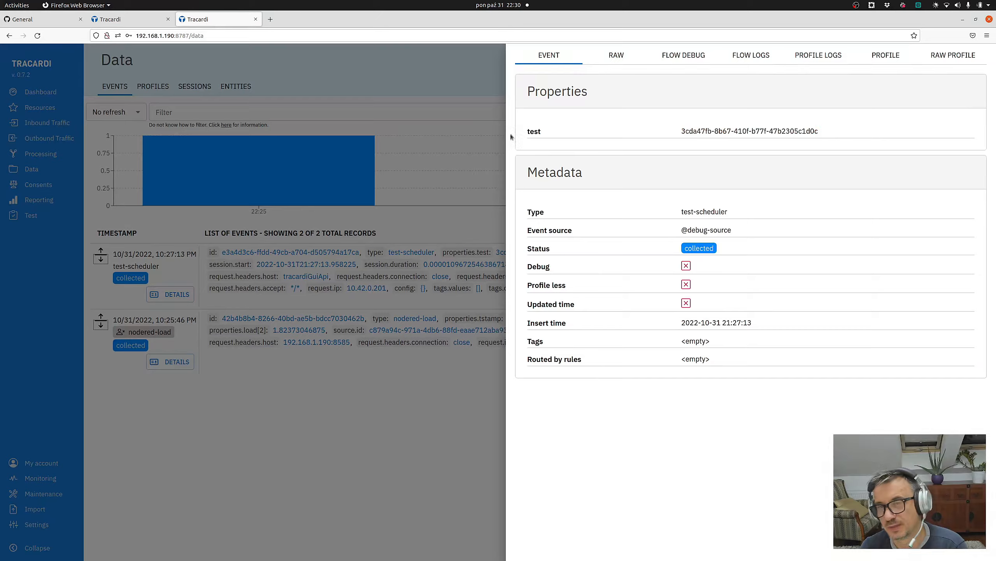
pyautogui.click(494, 209)
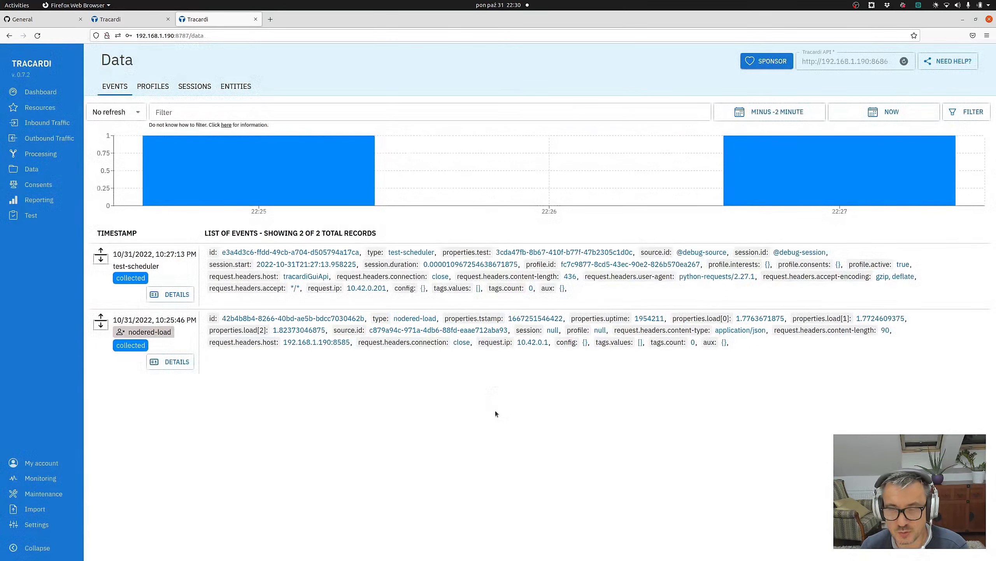
# Switch to the localhost Tracardi instance and open Scheduler workflow from the collection workflows
pyautogui.click(132, 19)
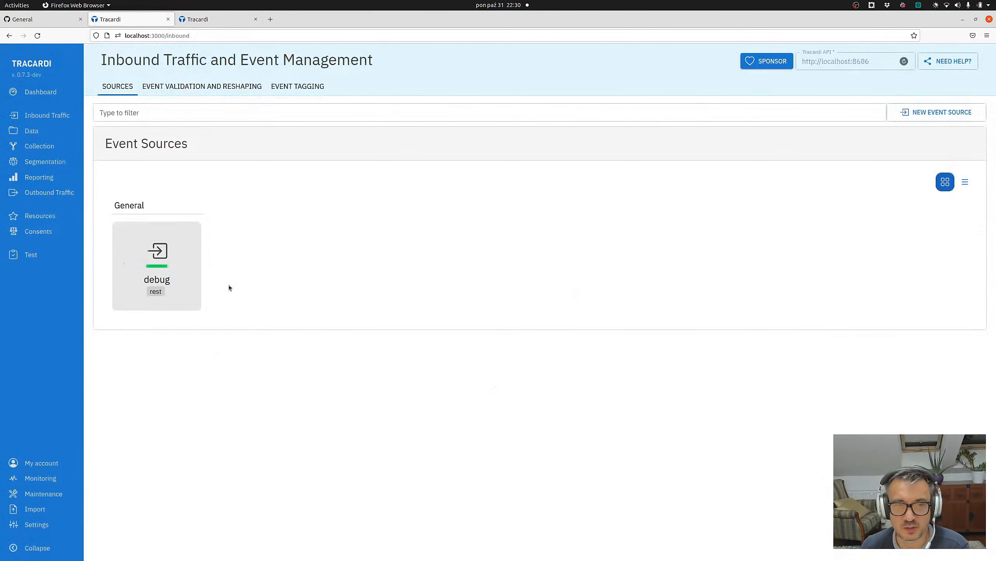
pyautogui.click(39, 146)
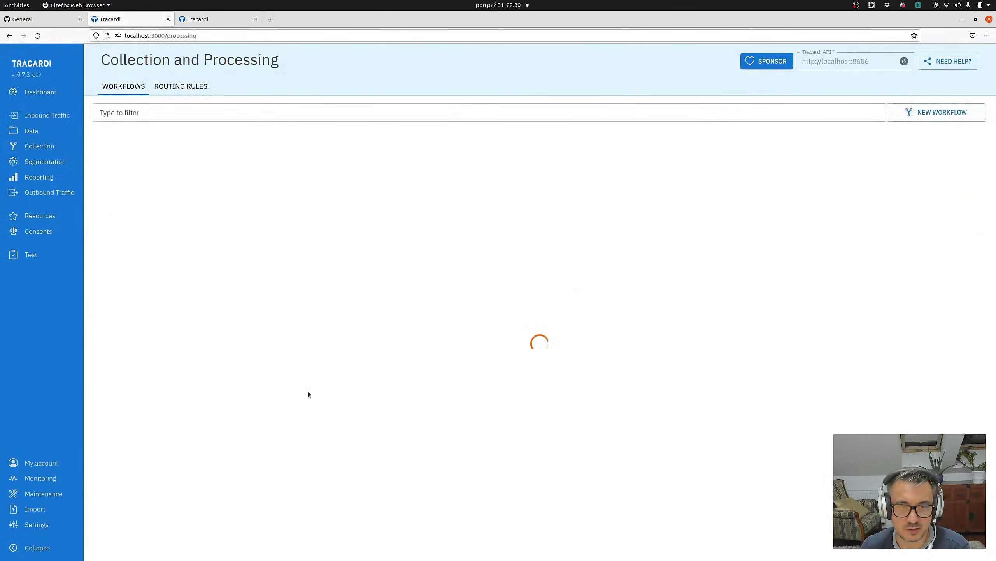
pyautogui.click(208, 246)
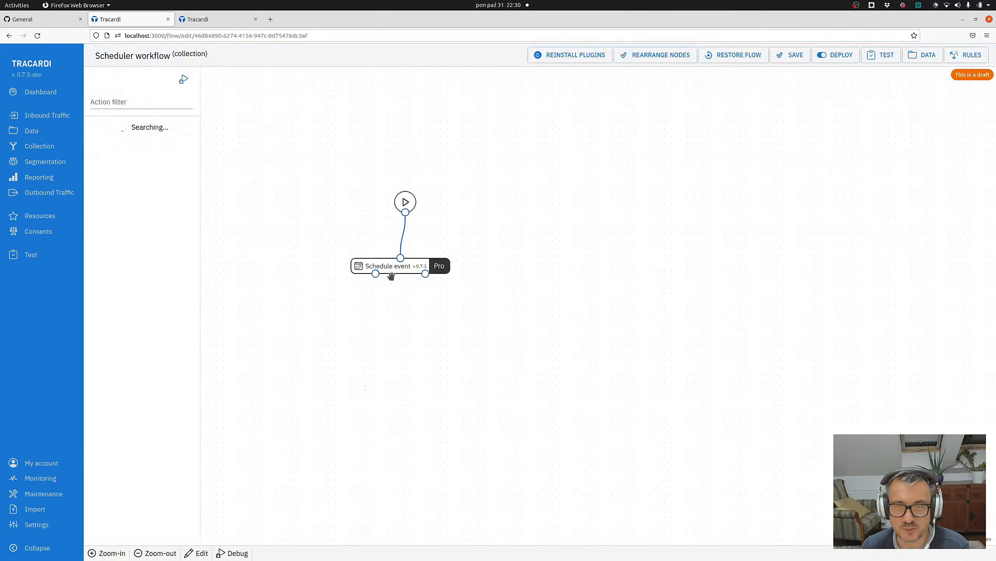
# Examine the Schedule event node's settings, in particular its event type, and close them
pyautogui.moveTo(403, 202); pyautogui.dragTo(394, 206)
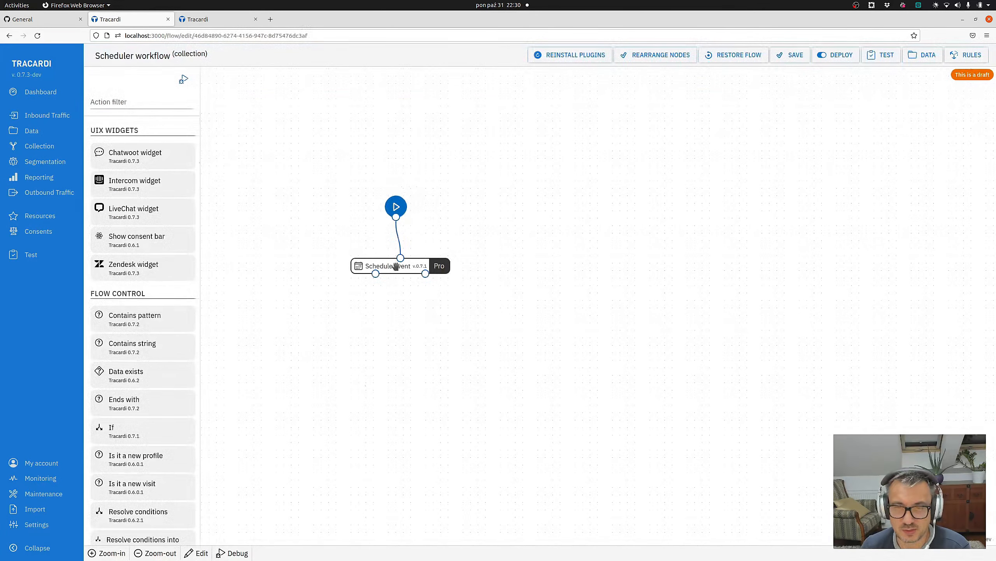
pyautogui.moveTo(395, 266); pyautogui.dragTo(402, 273)
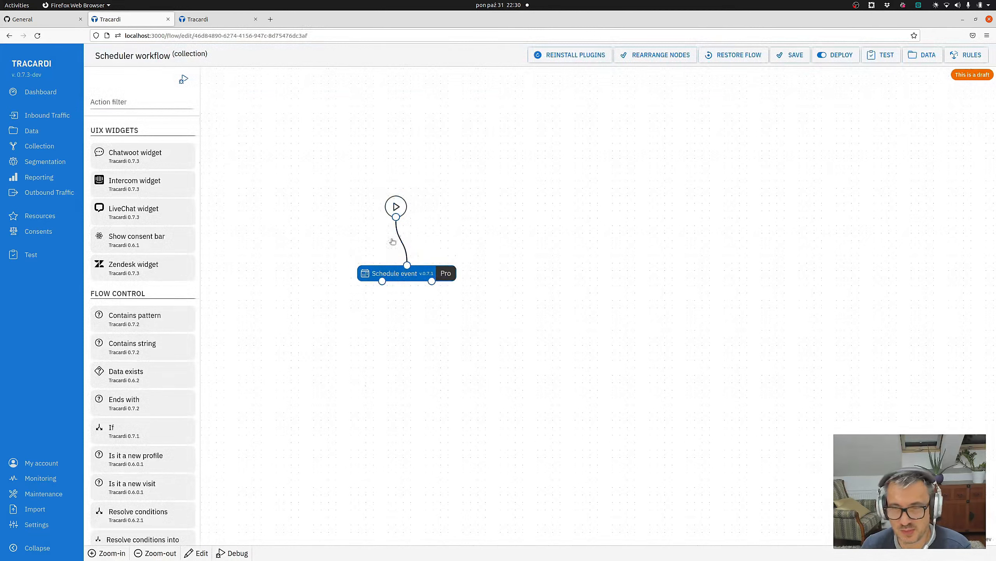
pyautogui.moveTo(411, 275); pyautogui.dragTo(411, 284)
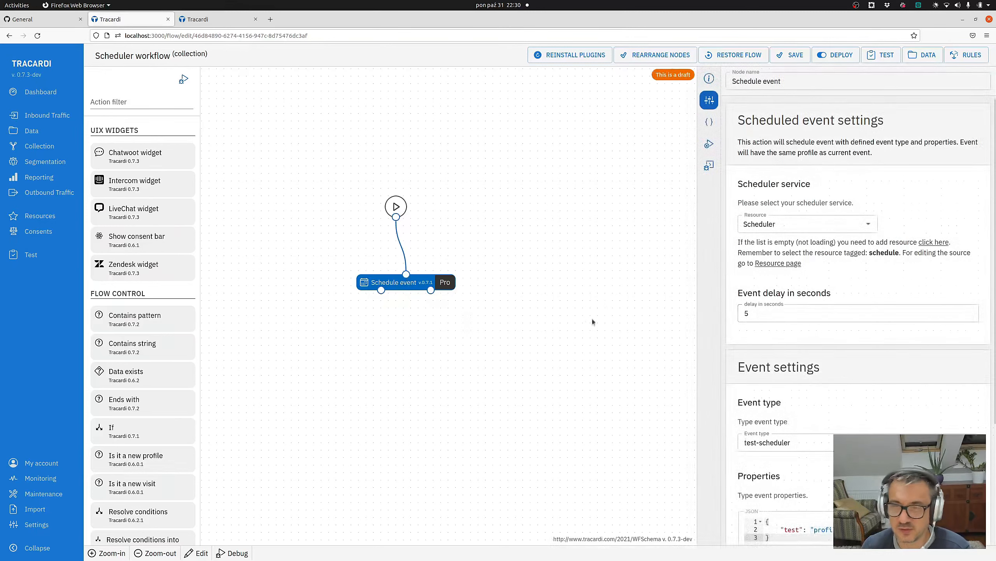
pyautogui.moveTo(433, 282); pyautogui.dragTo(437, 285)
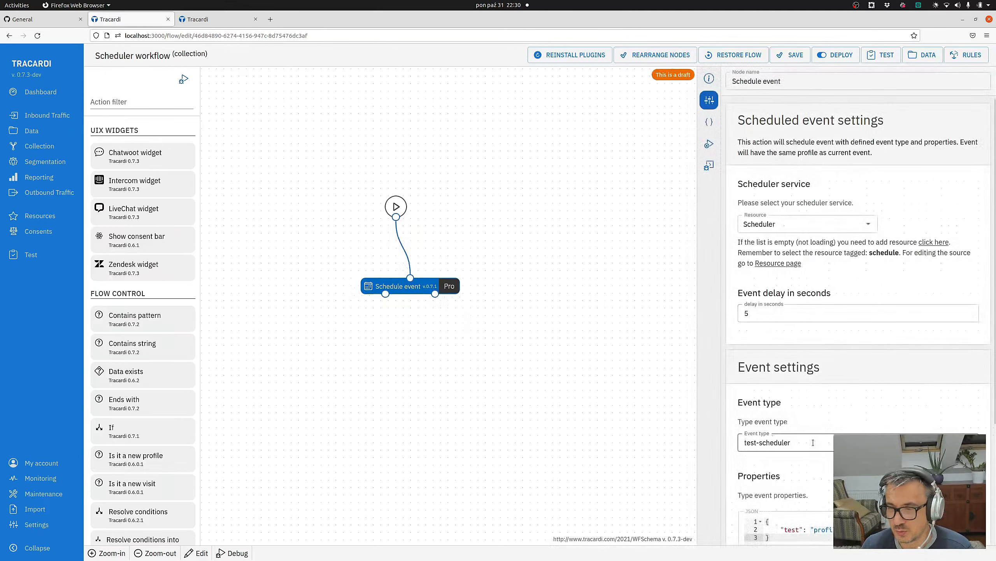
pyautogui.moveTo(794, 442); pyautogui.dragTo(716, 445)
pyautogui.click(802, 463)
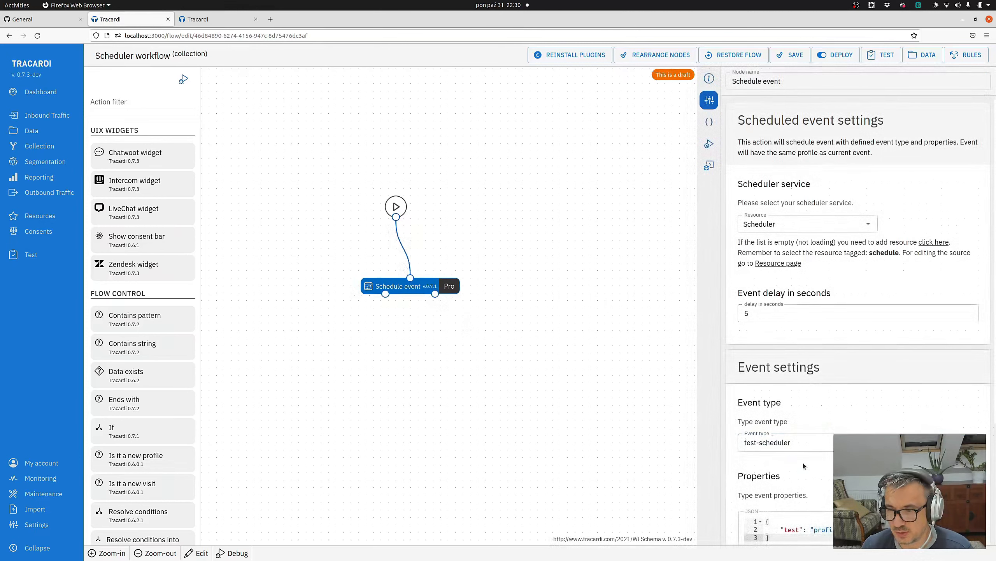
pyautogui.click(588, 383)
# Find the Start action with the filter "star" and add a second Start node beside the existing flow
pyautogui.click(120, 105)
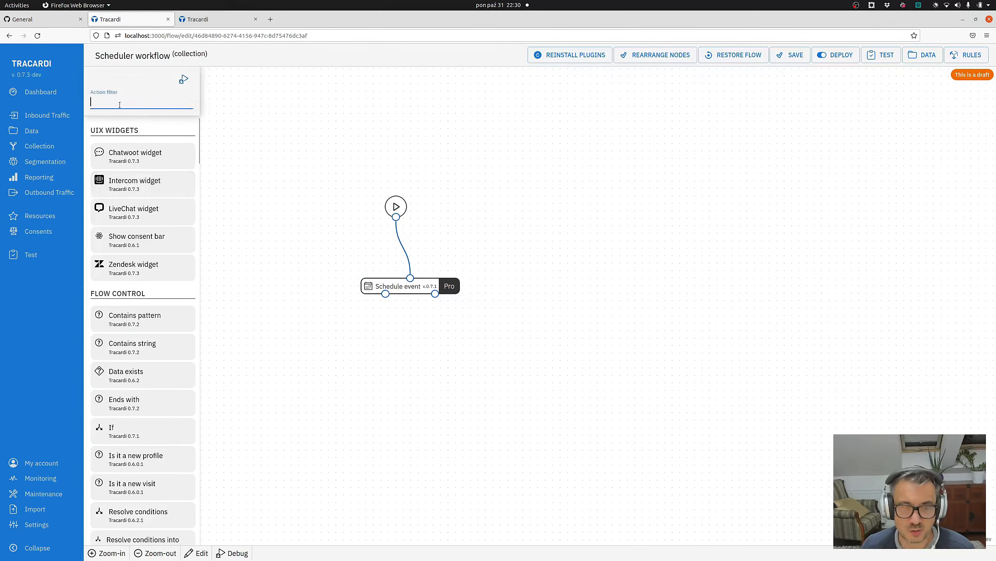
pyautogui.write('star')
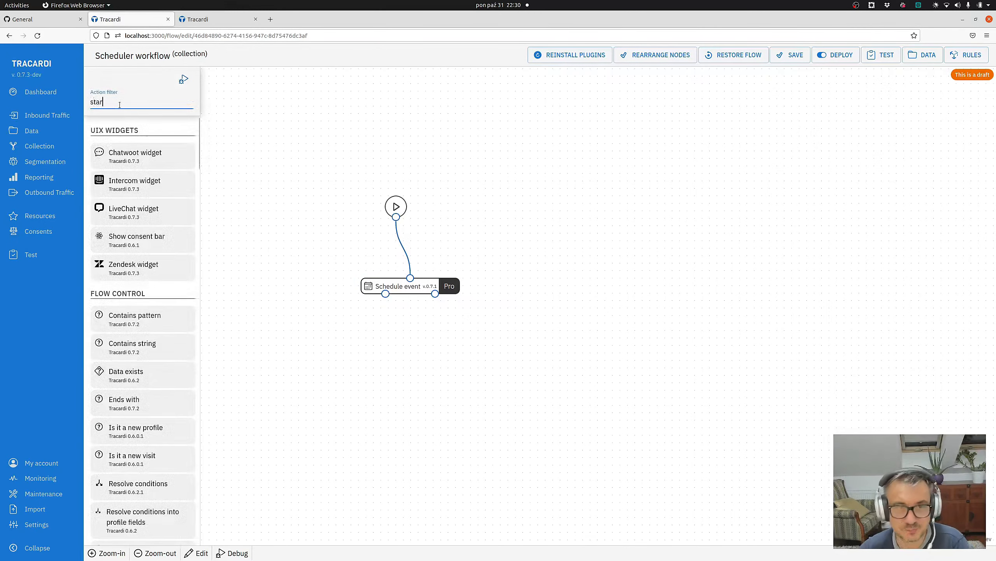
pyautogui.moveTo(117, 155); pyautogui.dragTo(523, 205)
pyautogui.click(524, 205)
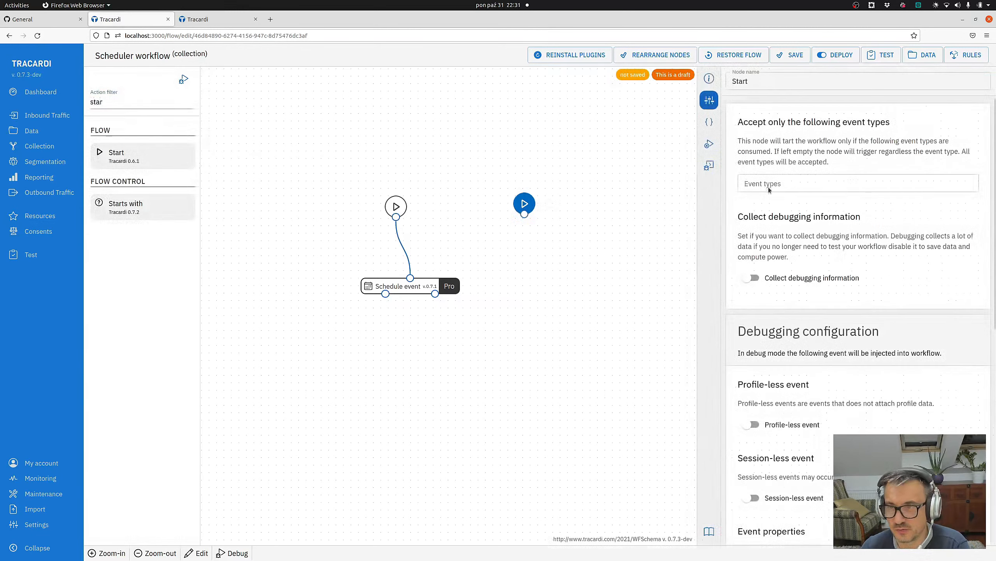
# Restrict the second Start node to the event type test-scheduler and save its settings
pyautogui.click(768, 182)
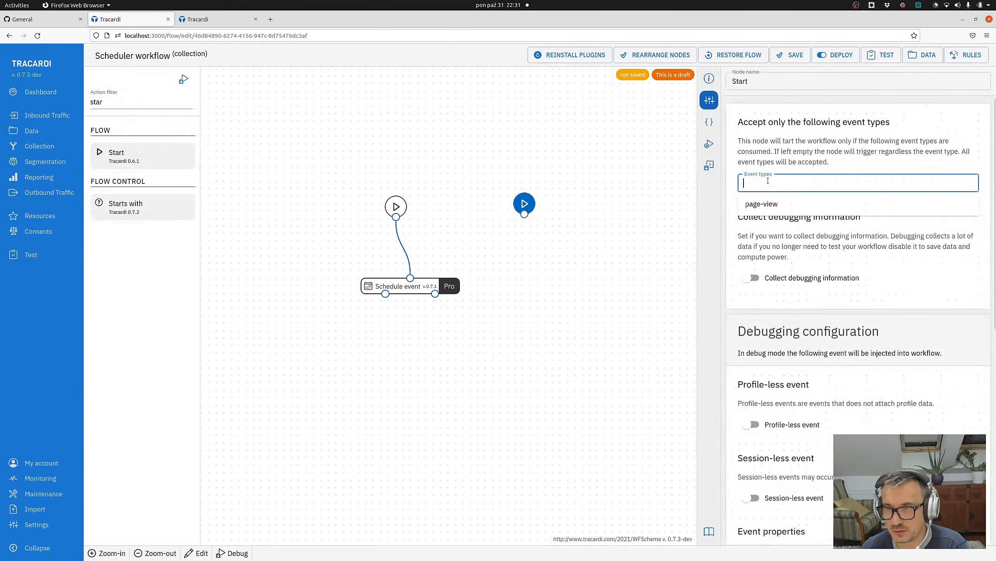
pyautogui.write('tes')
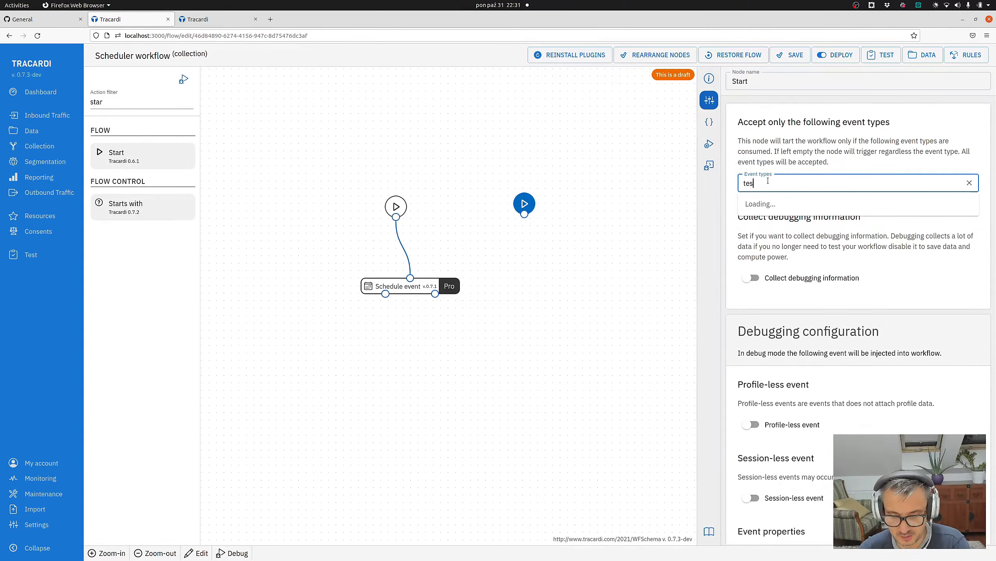
pyautogui.write('t-sched')
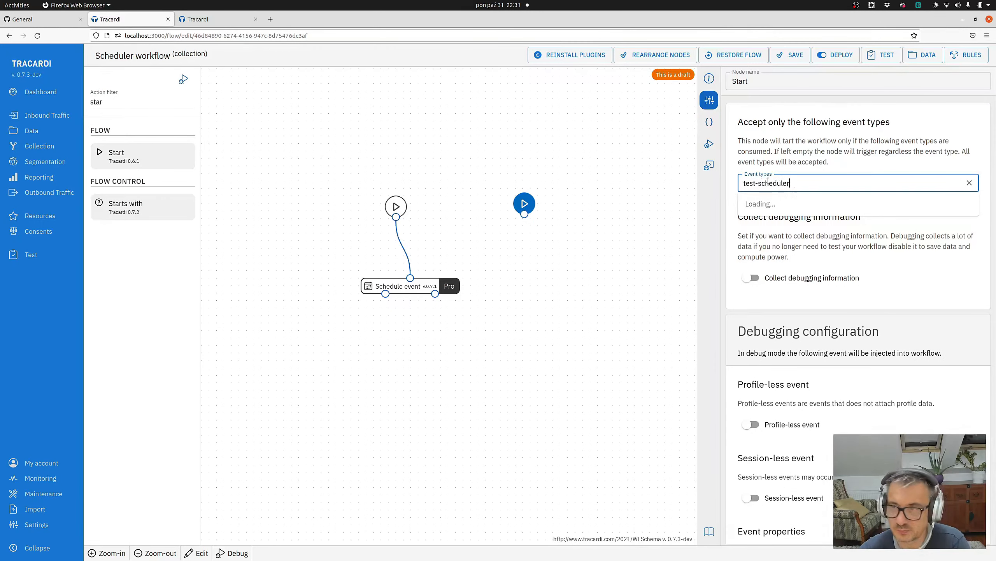
pyautogui.write('uler')
pyautogui.press('Return')
pyautogui.scroll(-8, 832, 271)
pyautogui.click(754, 531)
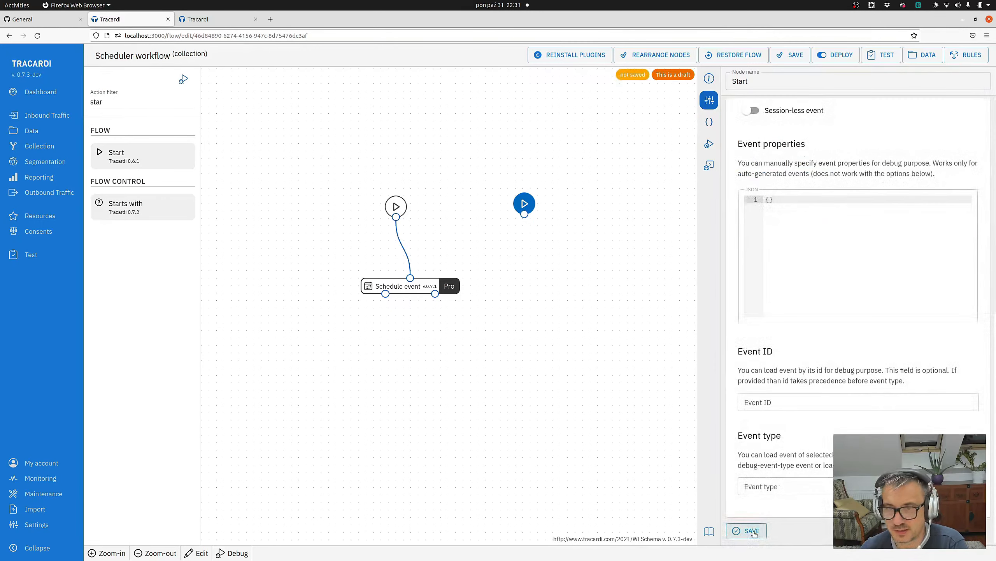
pyautogui.click(569, 332)
# Reposition the second Start node slightly and align the Schedule event node beneath the first Start node
pyautogui.moveTo(521, 209); pyautogui.dragTo(514, 212)
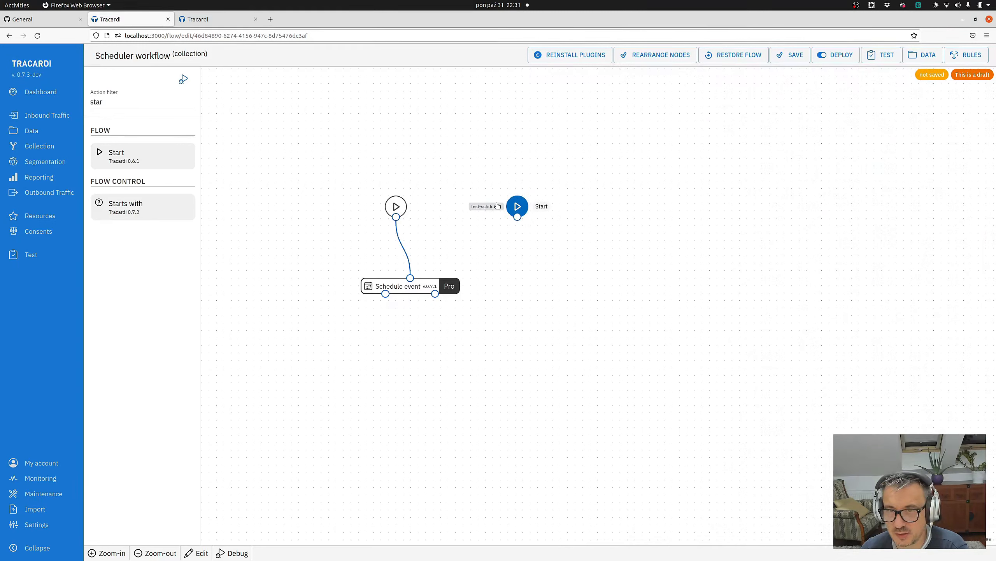
pyautogui.moveTo(512, 206); pyautogui.dragTo(505, 203)
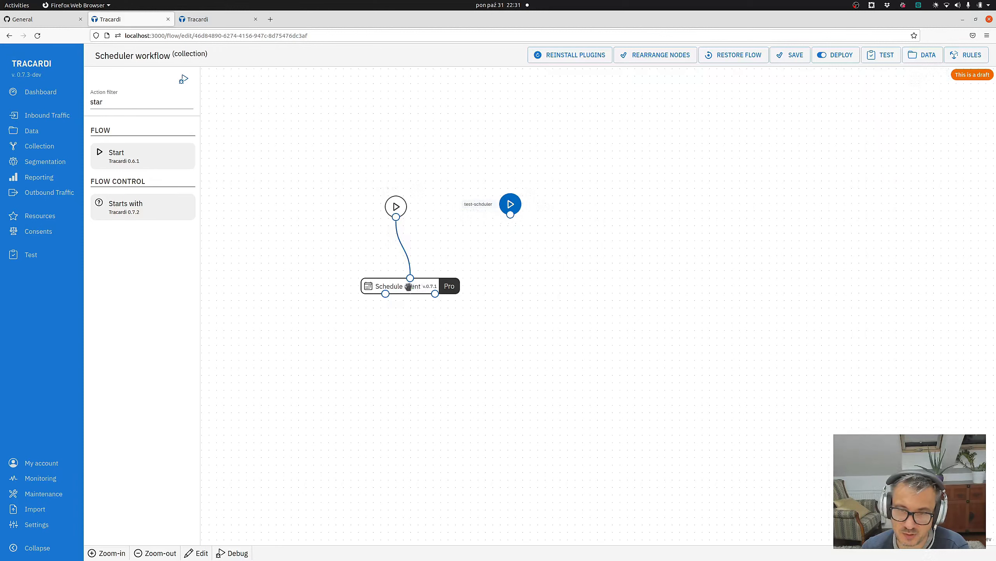
pyautogui.moveTo(414, 289); pyautogui.dragTo(400, 283)
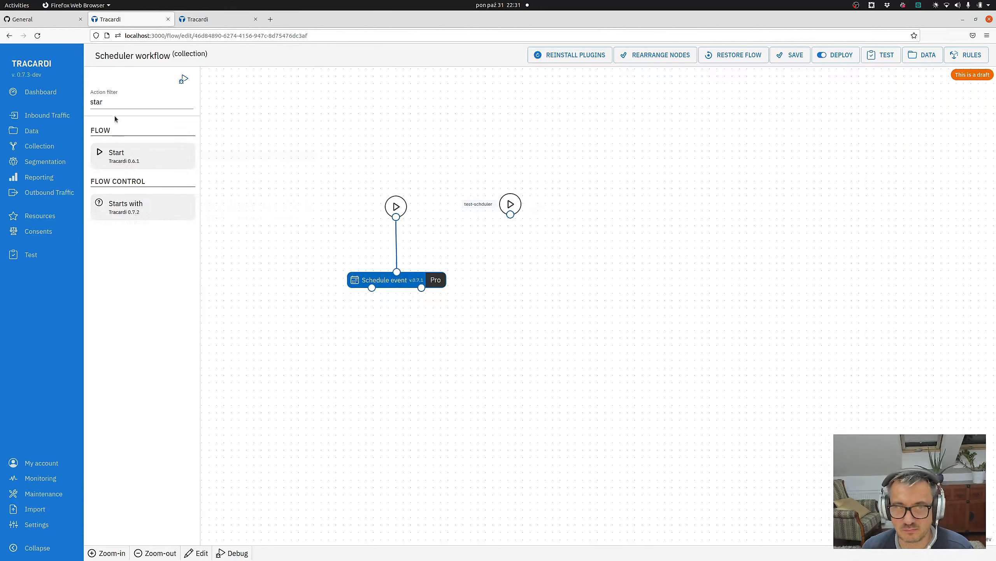
# Find the Schedule event action with the filter "sche" and add it connected beneath the test-scheduler Start node
pyautogui.click(108, 103)
pyautogui.doubleClick(108, 103)
pyautogui.press('BackSpace')
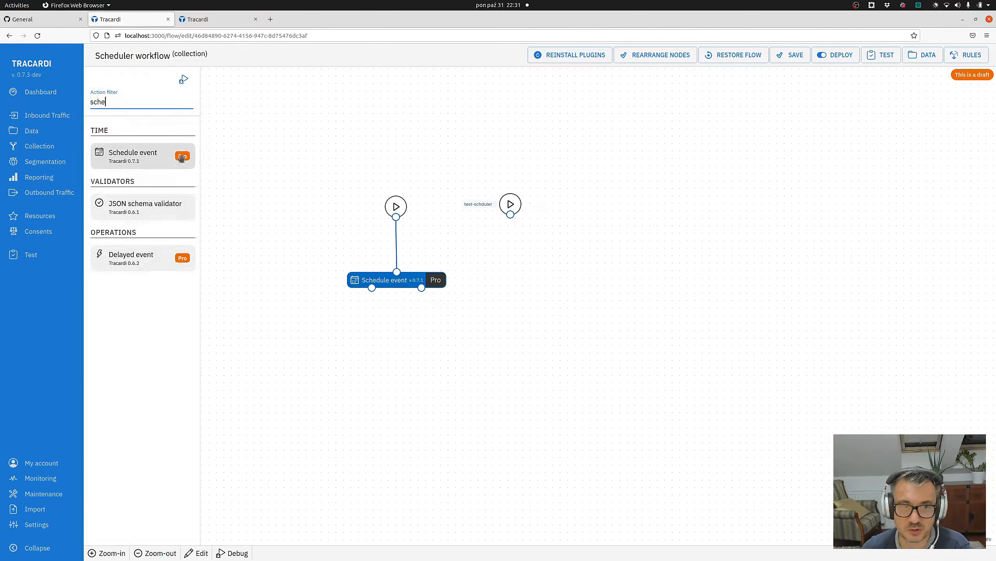
pyautogui.moveTo(148, 152); pyautogui.dragTo(510, 215)
pyautogui.moveTo(525, 280); pyautogui.dragTo(521, 281)
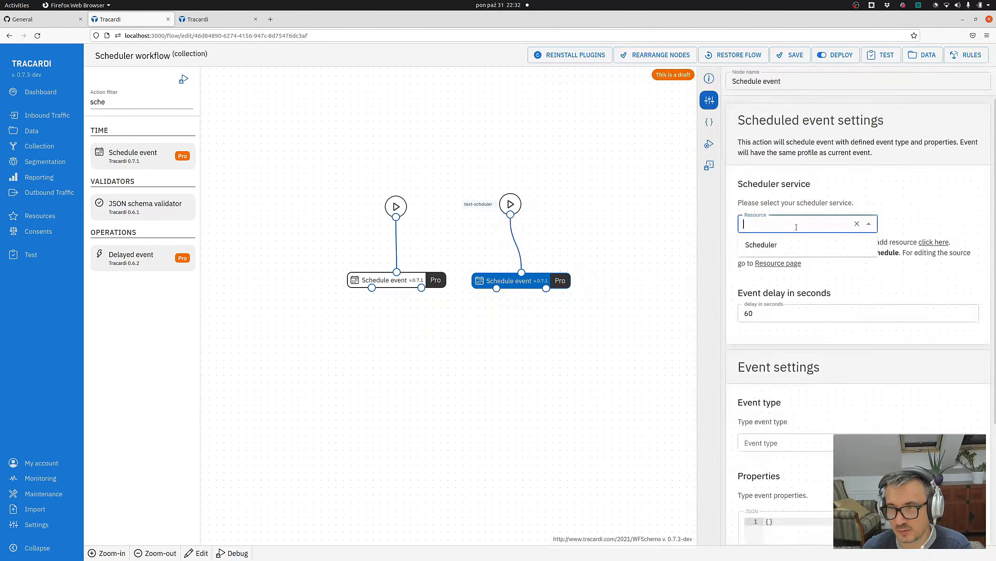
# Configure the second Schedule event node with the Scheduler resource and the event type page-view, and save its settings
pyautogui.click(781, 246)
pyautogui.doubleClick(791, 309)
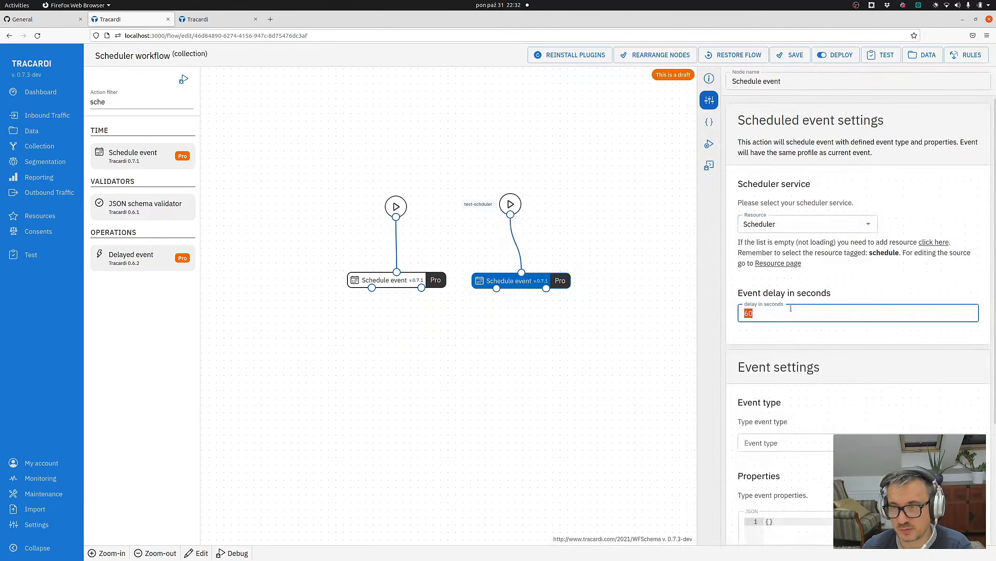
pyautogui.scroll(-4, 766, 366)
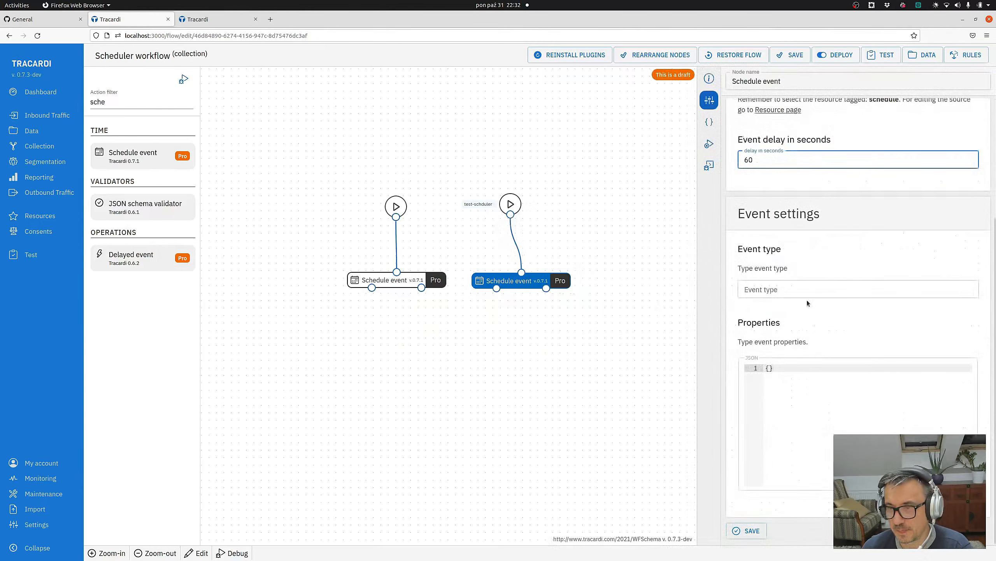
pyautogui.click(778, 287)
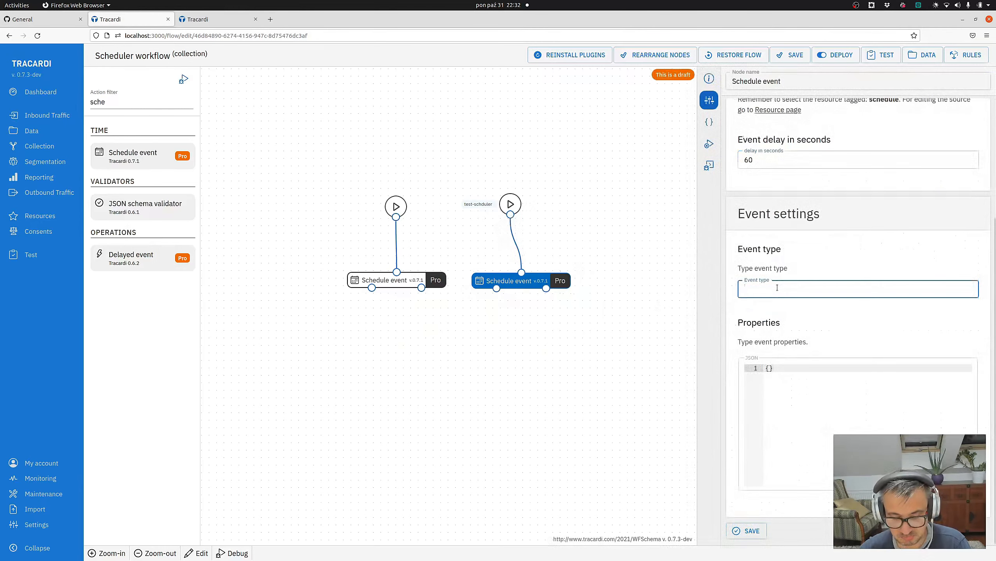
pyautogui.write('page-view')
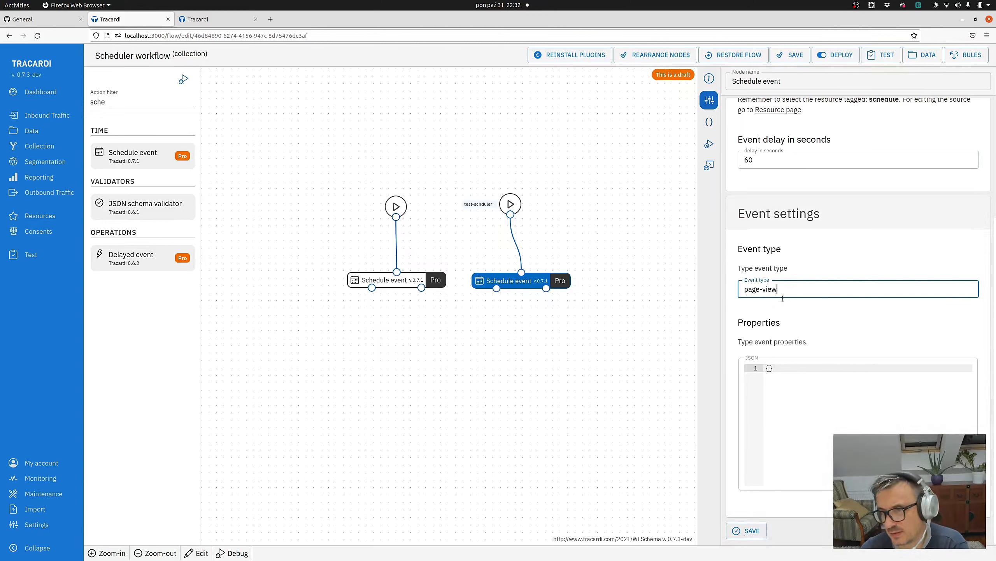
pyautogui.click(746, 530)
pyautogui.click(565, 373)
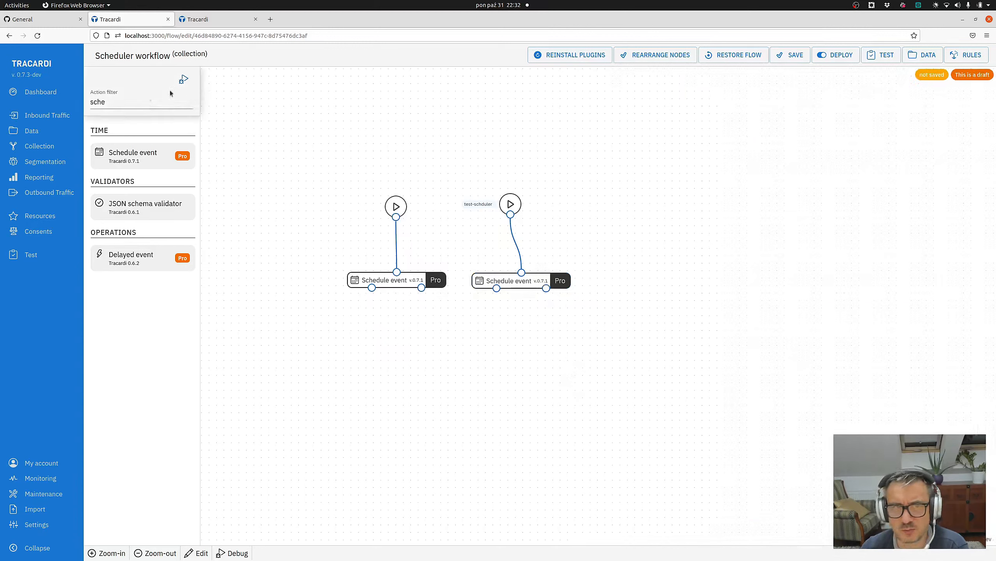
# Filter the actions by "star" and add a third Start node beside the test-scheduler branch
pyautogui.doubleClick(123, 101)
pyautogui.write('se')
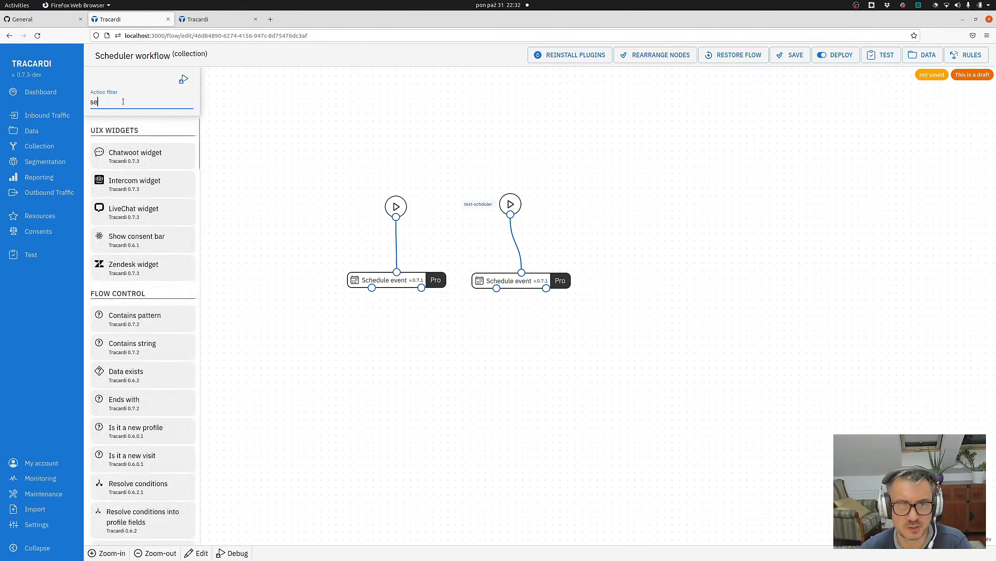
pyautogui.press('BackSpace')
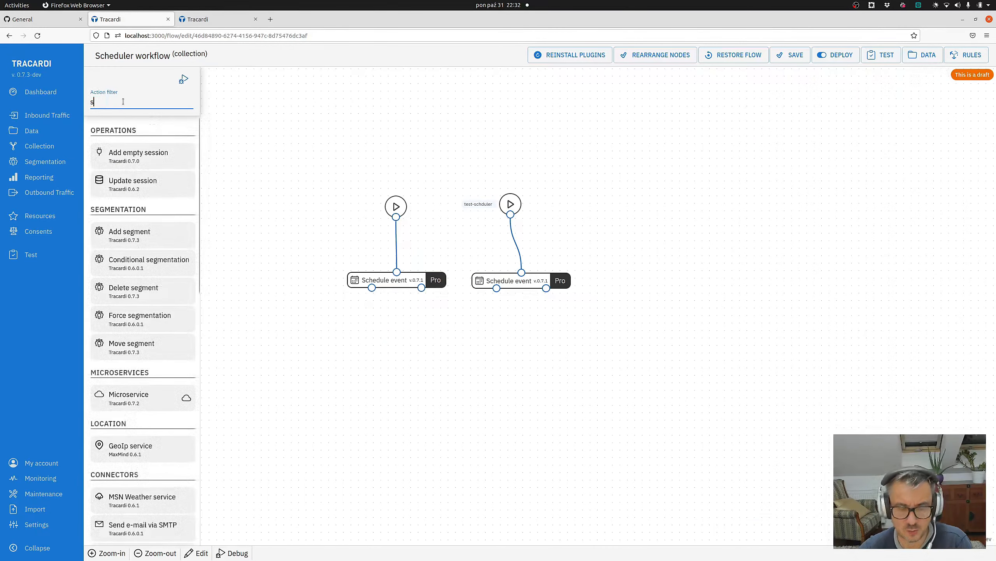
pyautogui.press('BackSpace')
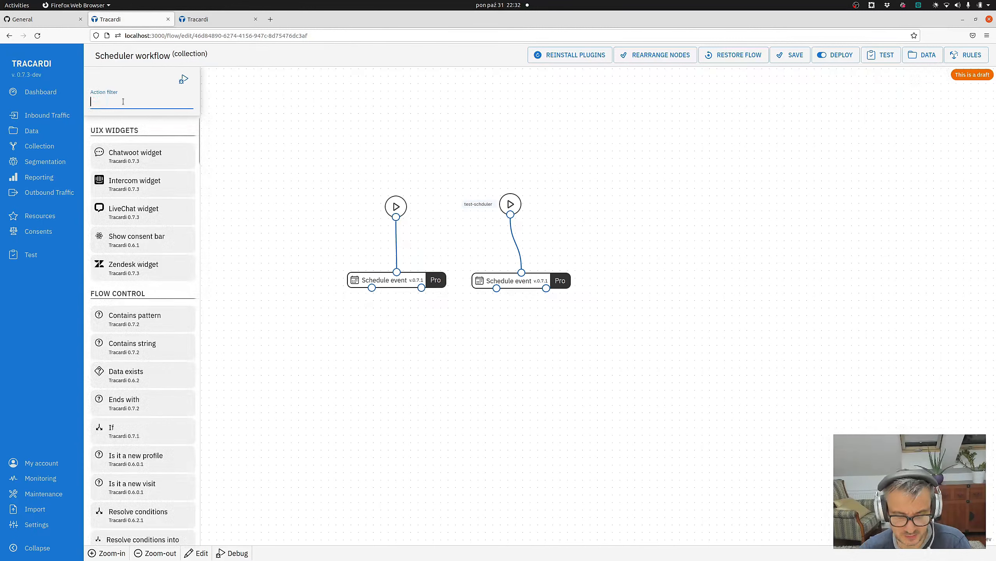
pyautogui.write('star')
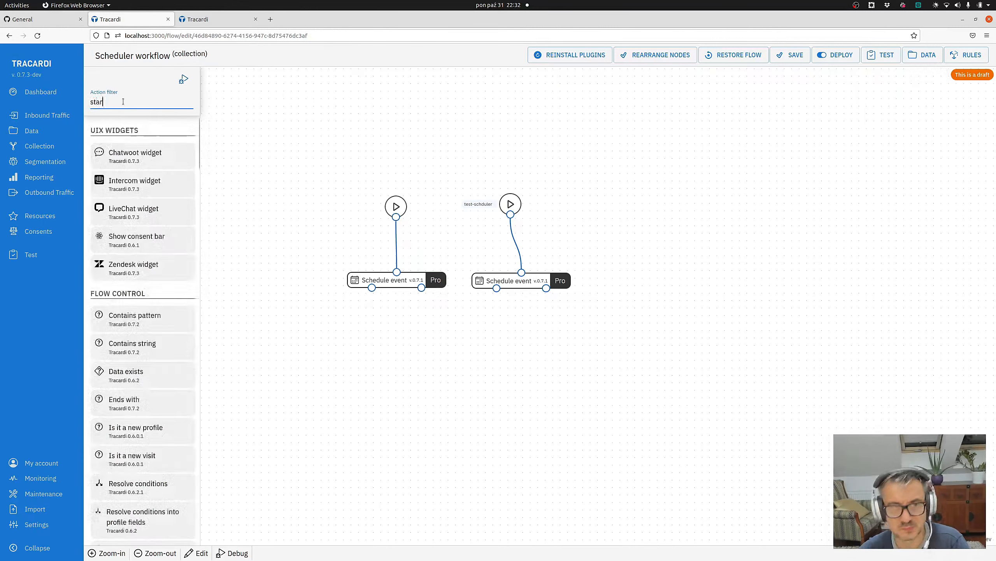
pyautogui.moveTo(118, 155); pyautogui.dragTo(642, 212)
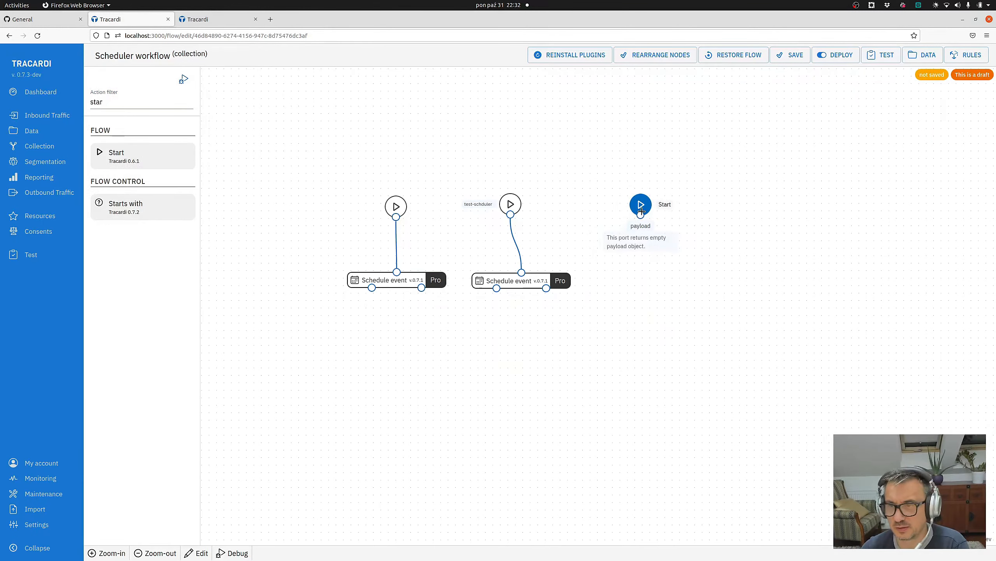
pyautogui.click(641, 212)
# Restrict the third Start node to the event type page-view and save its settings
pyautogui.click(769, 185)
pyautogui.click(768, 202)
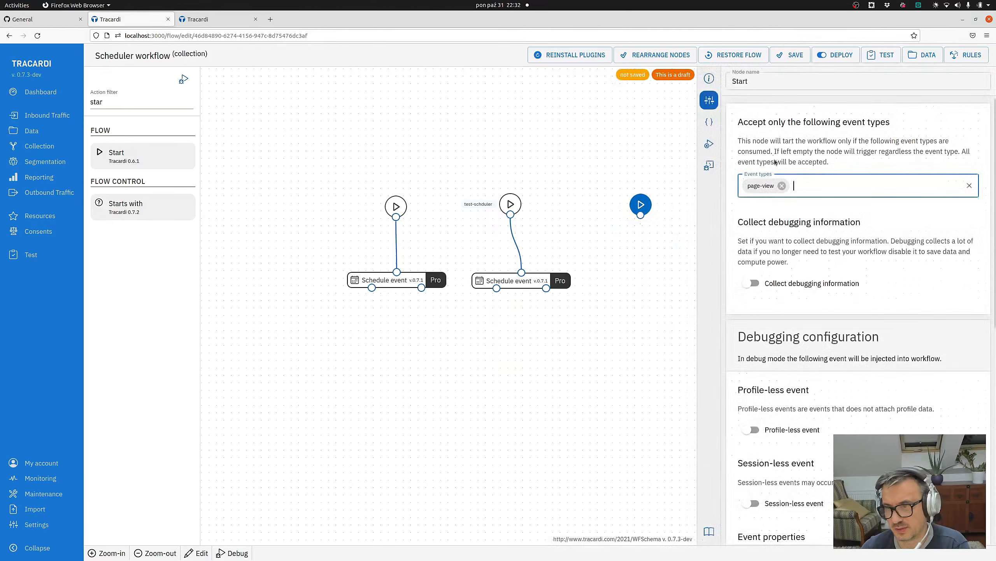
pyautogui.scroll(-10, 781, 505)
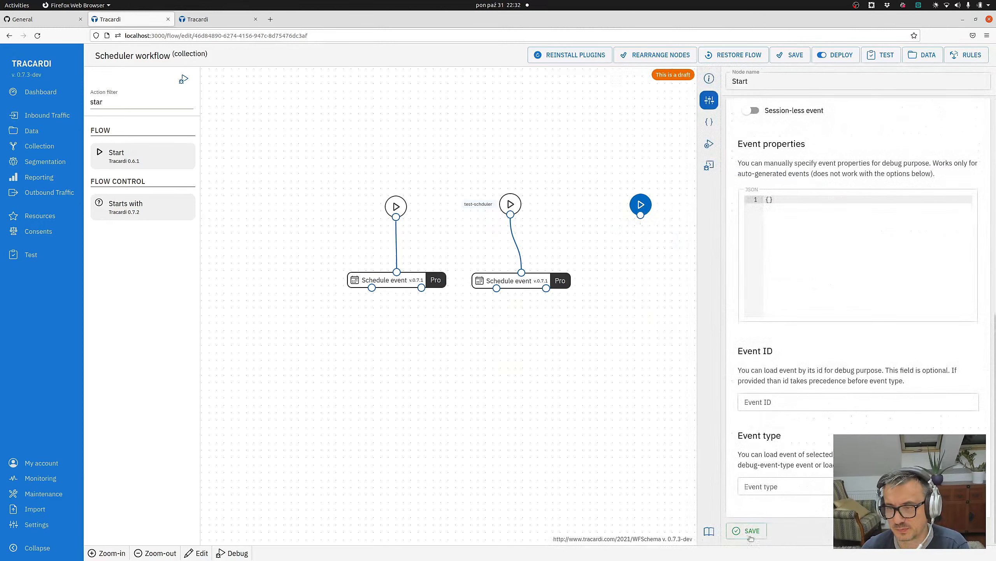
pyautogui.click(639, 330)
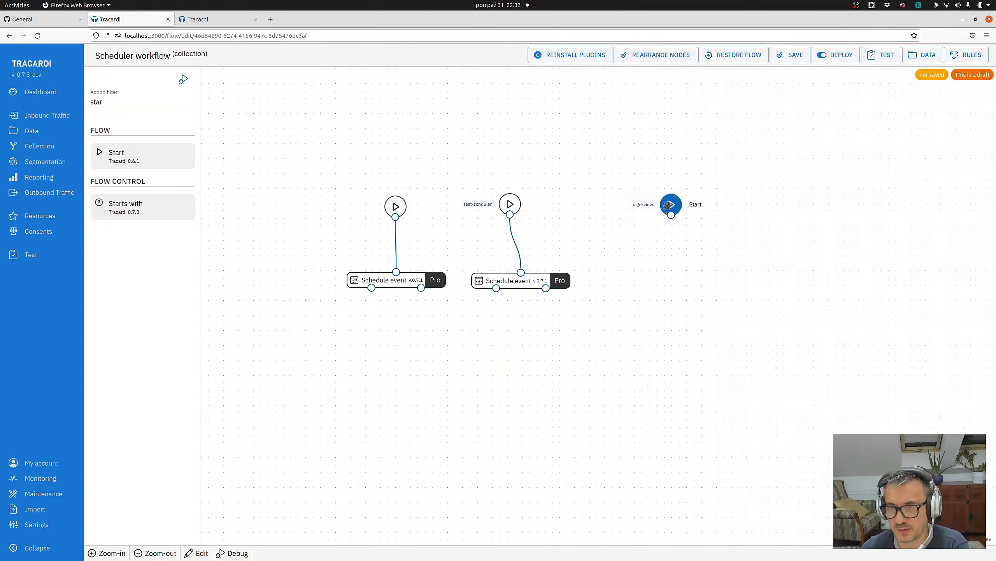
# Move the page-view Start node closer to the middle one, and add routing rule "delayed rule" for page-view events from source debug to Scheduler workflow
pyautogui.moveTo(672, 204); pyautogui.dragTo(632, 198)
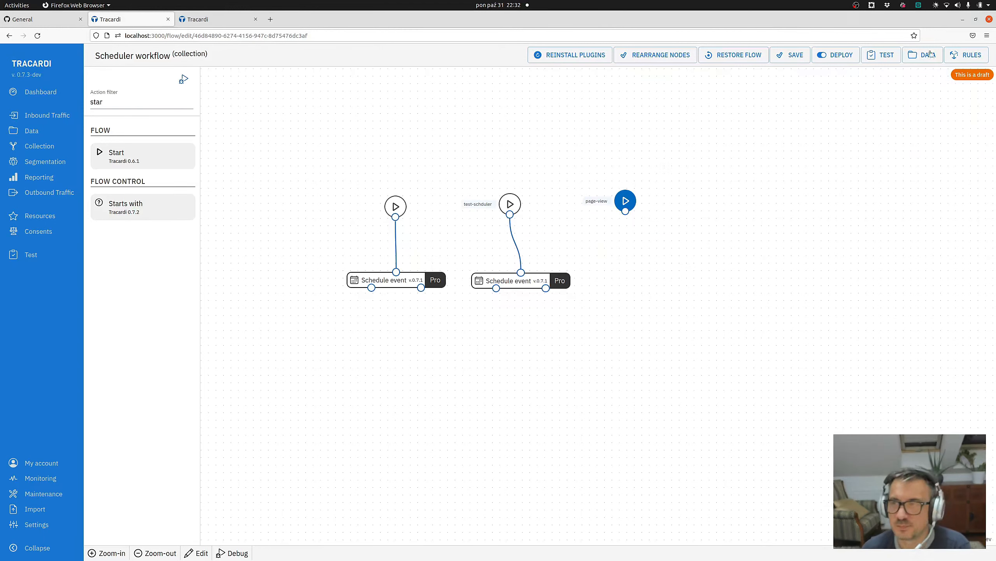
pyautogui.click(962, 56)
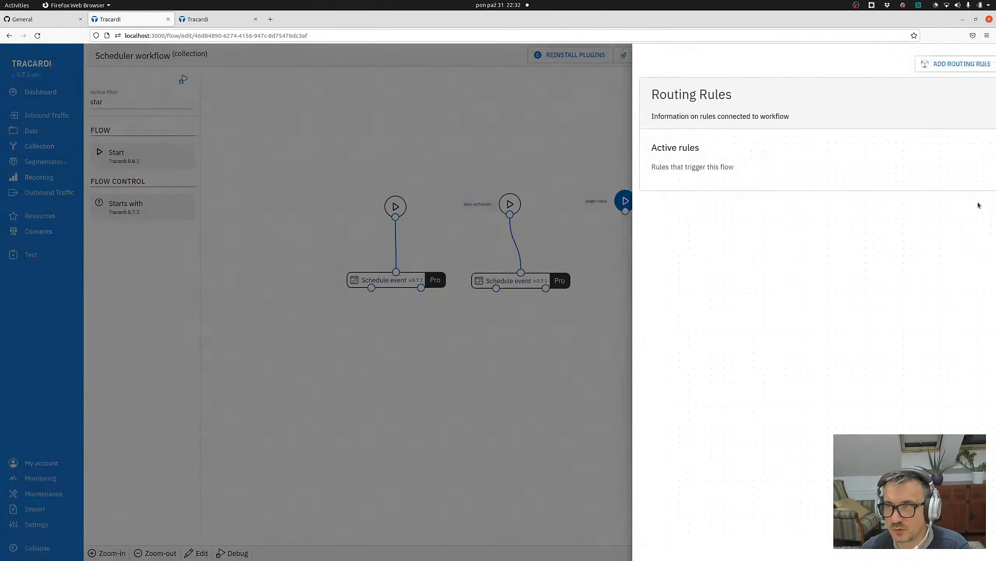
pyautogui.click(943, 69)
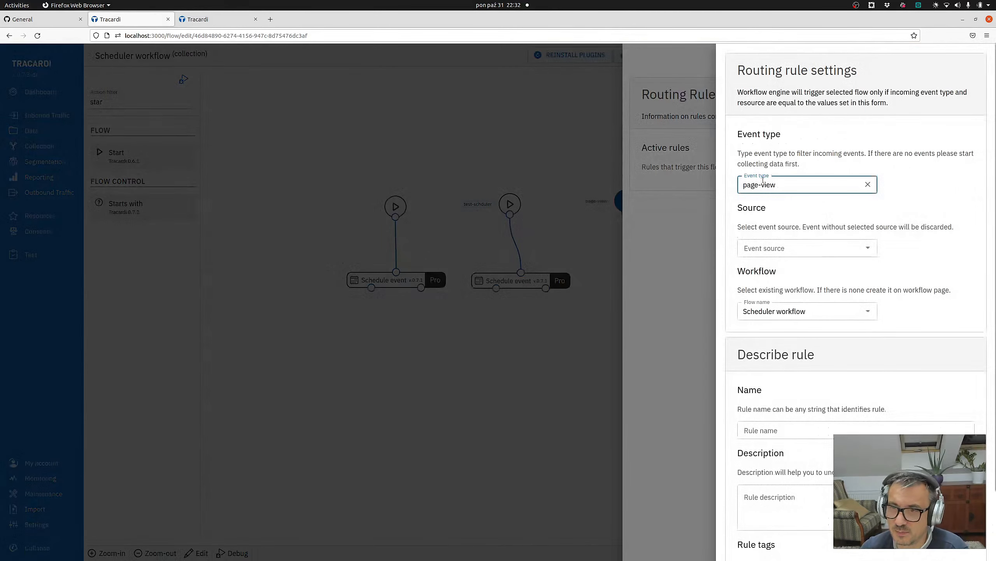
pyautogui.click(800, 248)
pyautogui.click(770, 270)
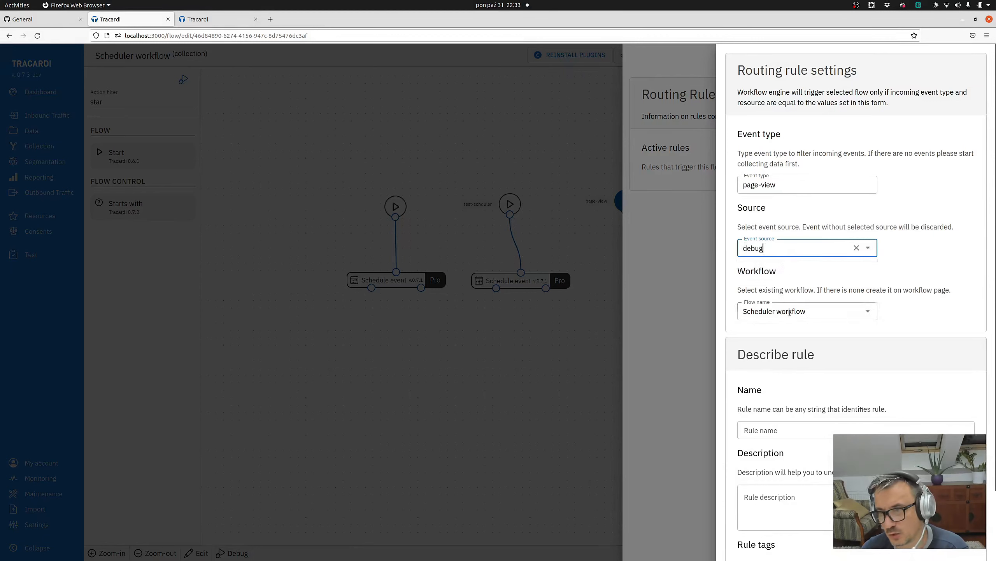
pyautogui.click(769, 431)
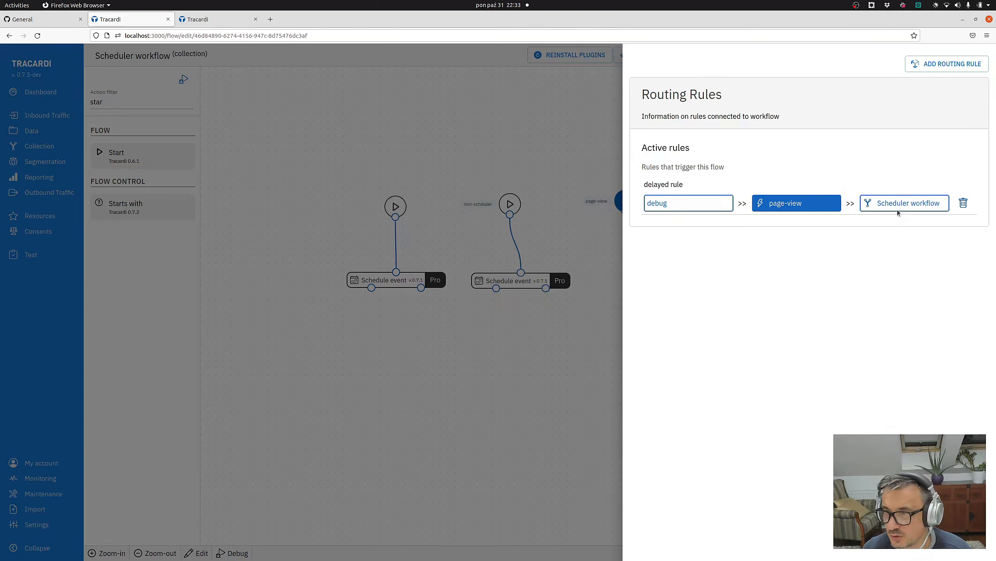
pyautogui.click(588, 291)
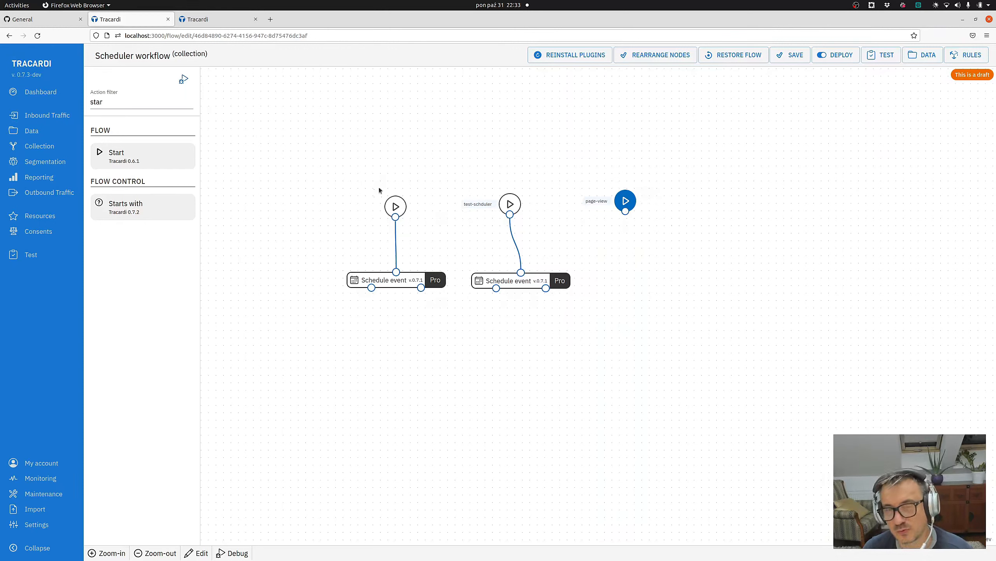
# Shift the page-view Start node slightly down to line it up with the other Start nodes
pyautogui.click(510, 204)
pyautogui.click(627, 198)
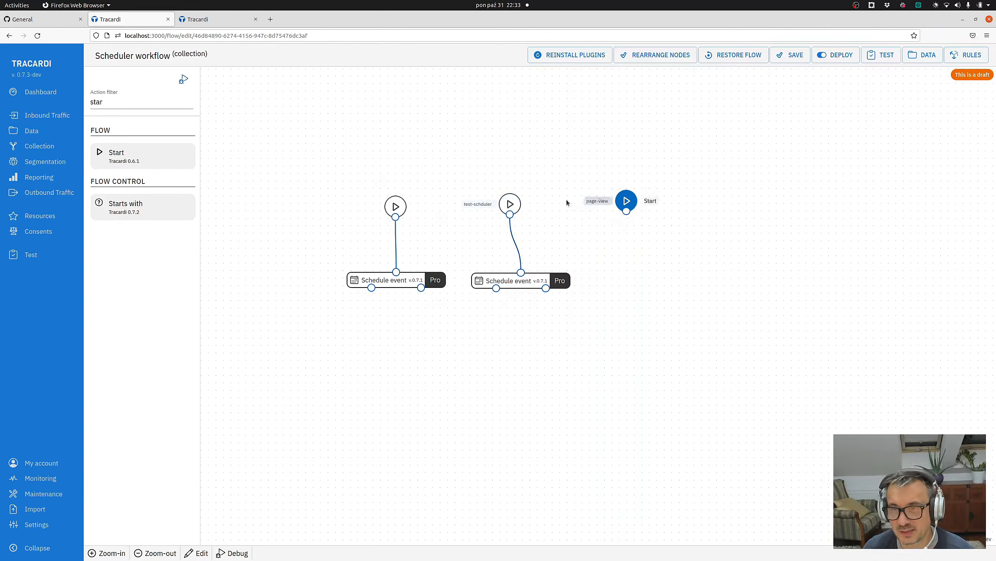
pyautogui.click(511, 204)
pyautogui.moveTo(626, 201); pyautogui.dragTo(628, 206)
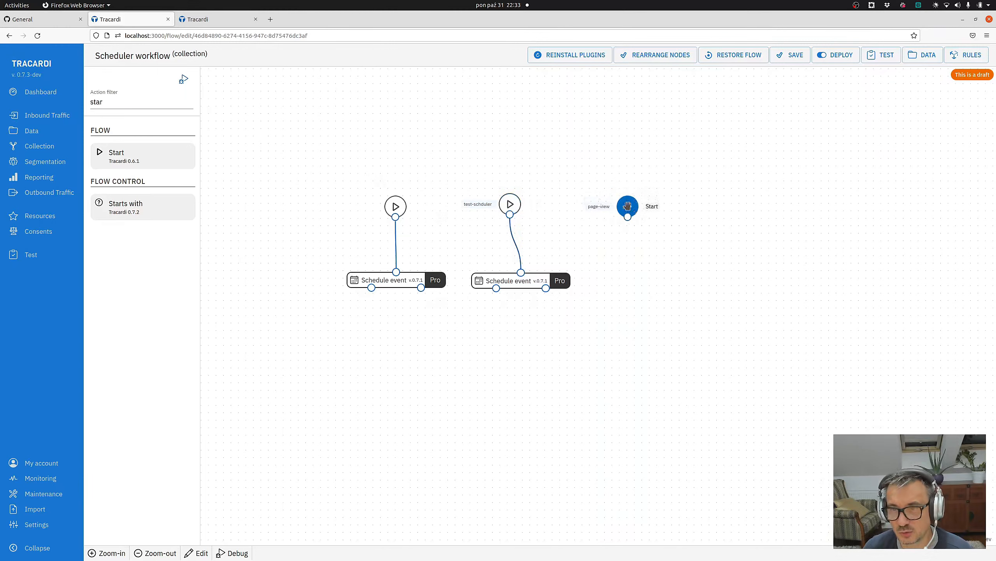
pyautogui.click(510, 204)
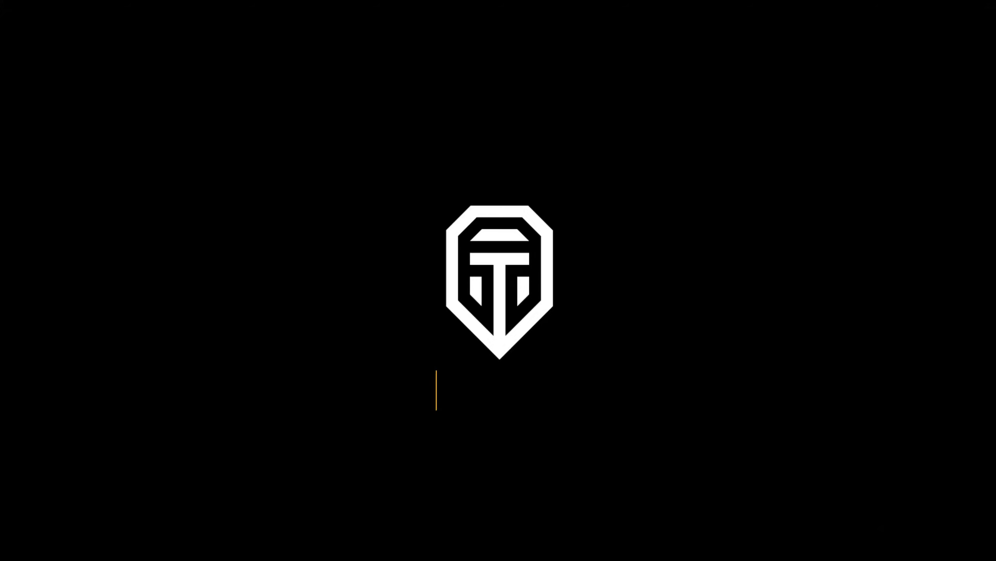